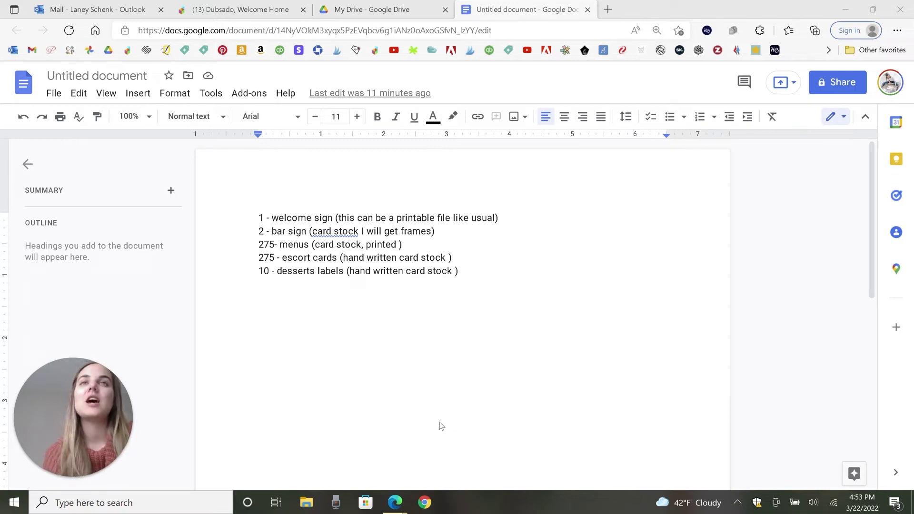
# Go to the client's project in Dubsado and open the Forms templates list under Templates
pyautogui.click(233, 6)
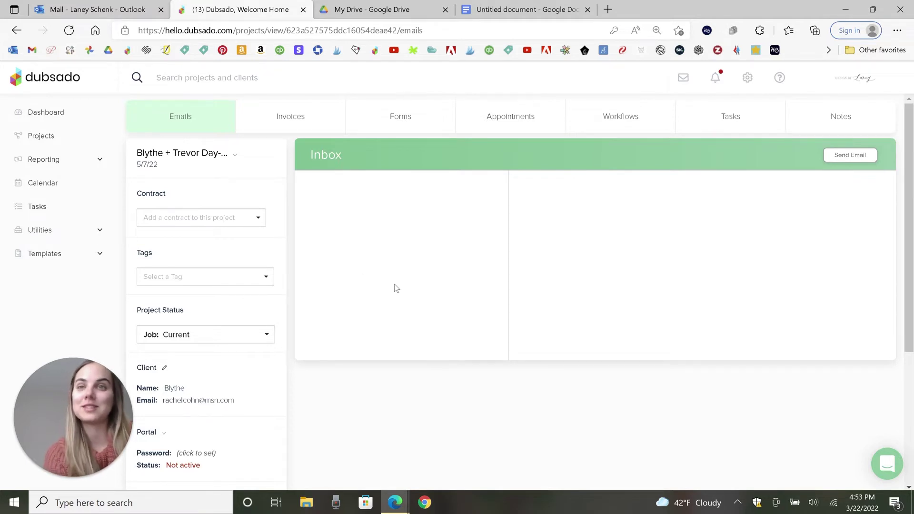
pyautogui.click(65, 255)
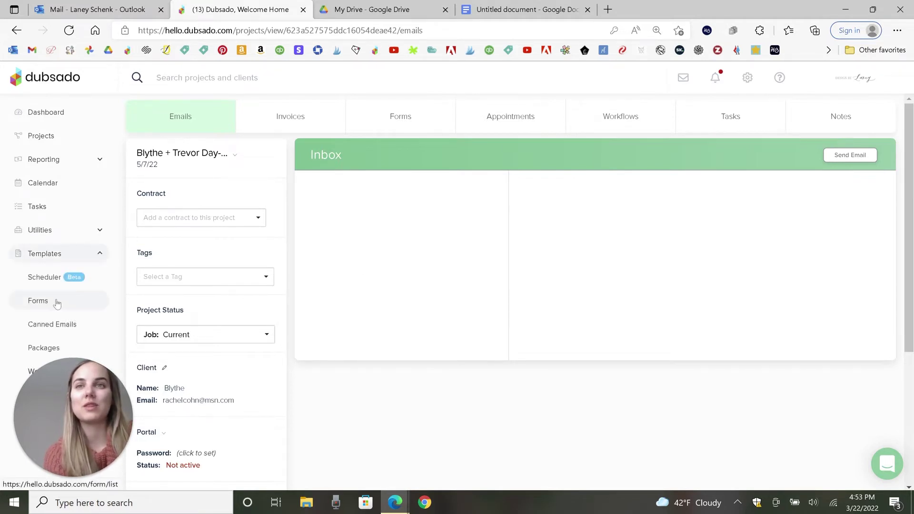
pyautogui.click(56, 304)
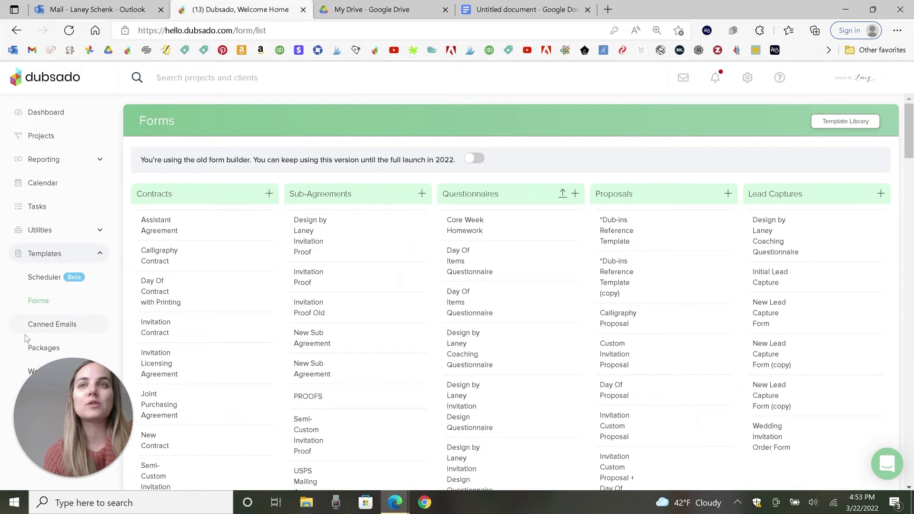
# Open the Day Of Proposal template from the Forms templates list
pyautogui.scroll(-2, 674, 208)
pyautogui.scroll(1, 675, 209)
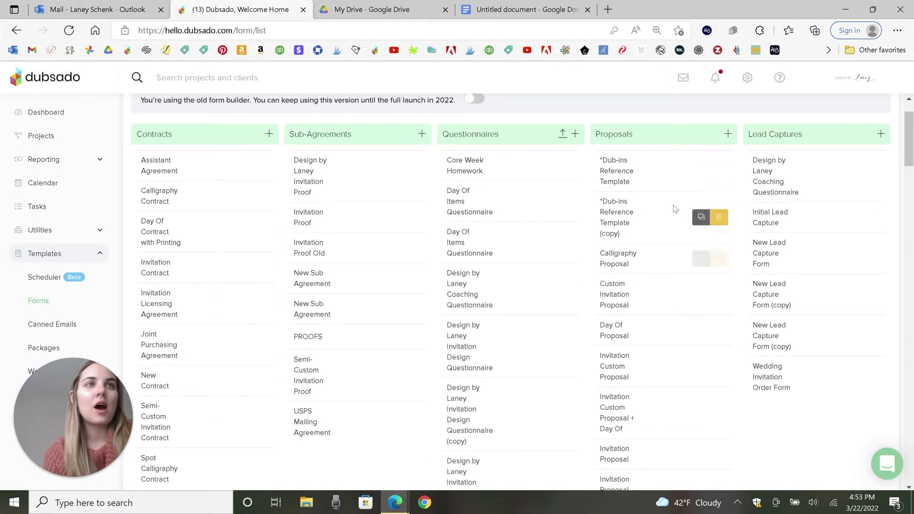
pyautogui.scroll(-1, 670, 295)
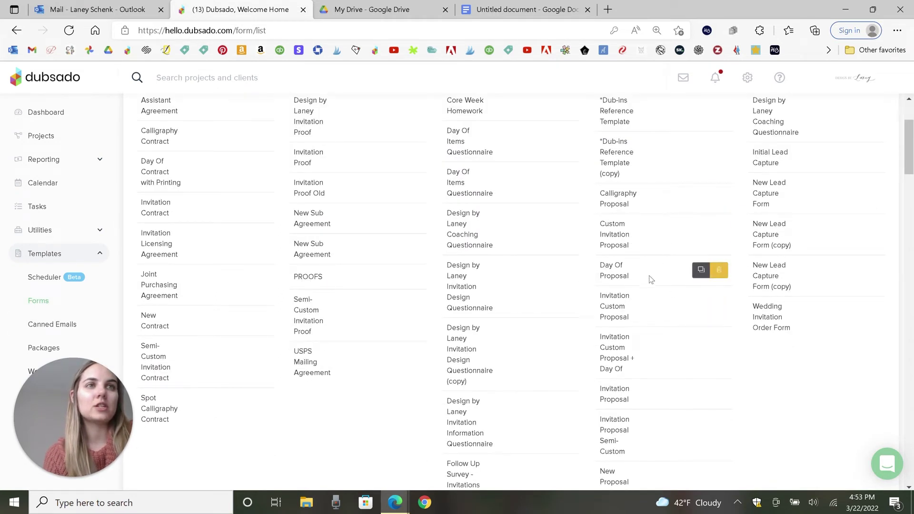
pyautogui.click(615, 277)
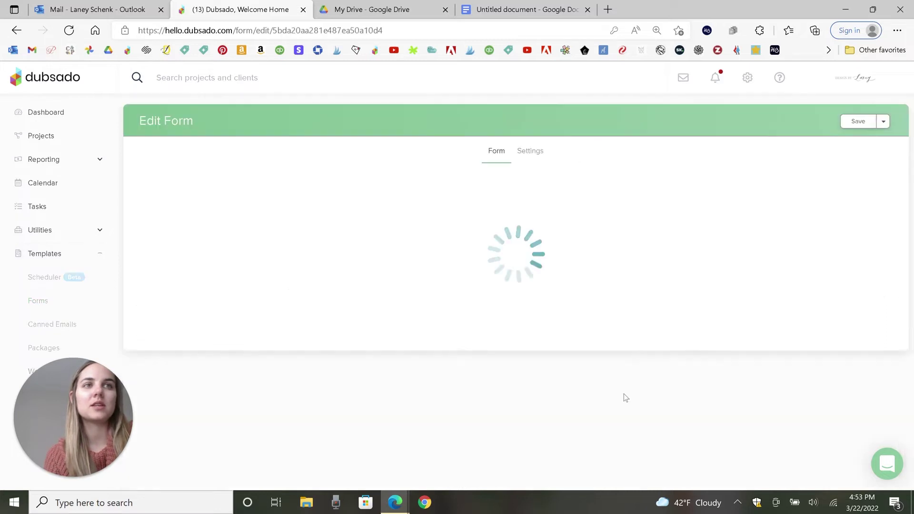
# Scroll through the Day Of Proposal editor to review its invoice items and total fields
pyautogui.scroll(-5, 433, 205)
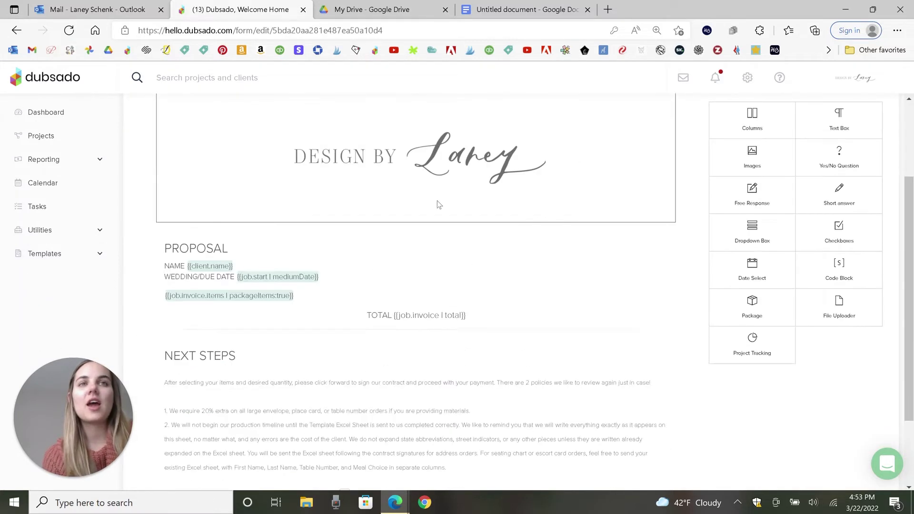
pyautogui.scroll(5, 503, 203)
pyautogui.scroll(-5, 514, 276)
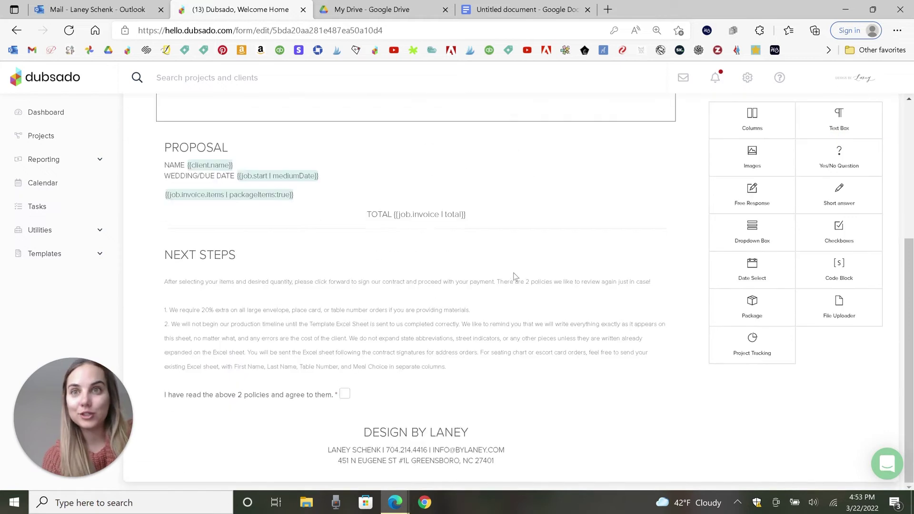
pyautogui.scroll(5, 513, 281)
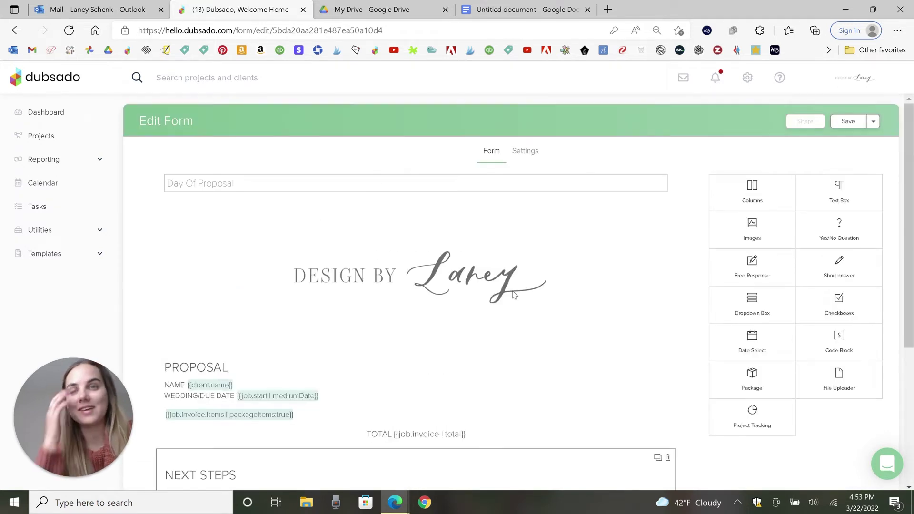
pyautogui.scroll(-5, 514, 293)
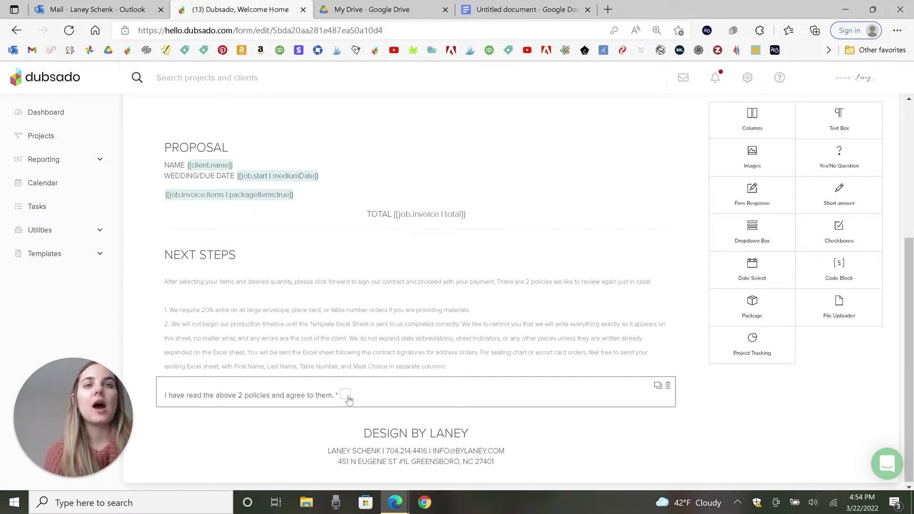
pyautogui.scroll(5, 349, 400)
pyautogui.scroll(-5, 444, 322)
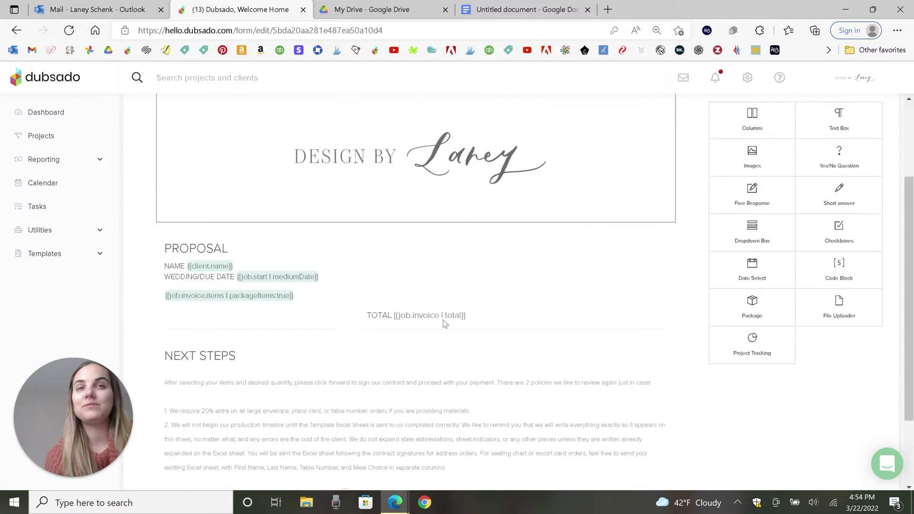
pyautogui.scroll(5, 444, 323)
pyautogui.scroll(-5, 442, 322)
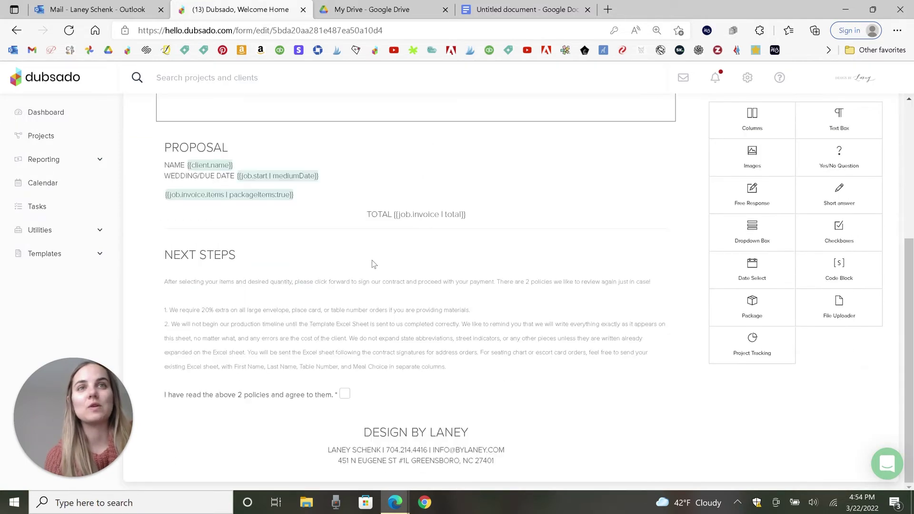
pyautogui.scroll(5, 421, 301)
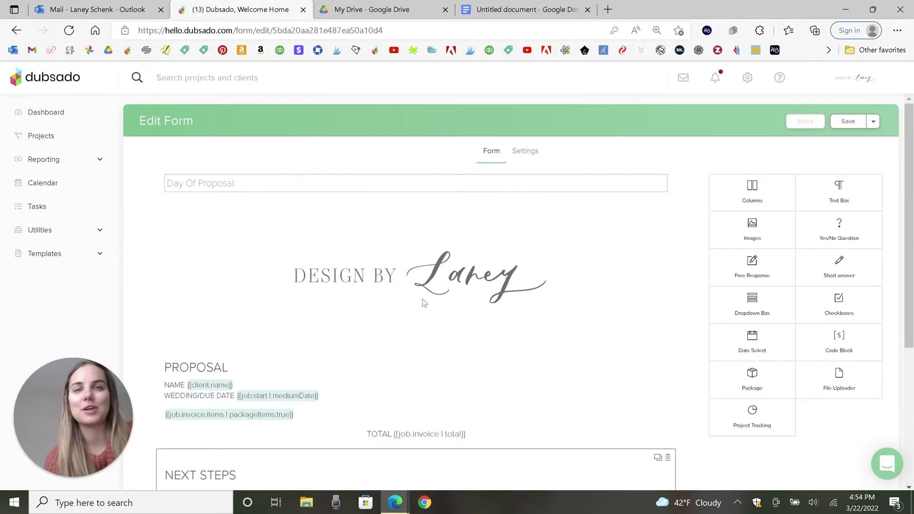
pyautogui.scroll(-4, 421, 301)
pyautogui.scroll(1, 421, 301)
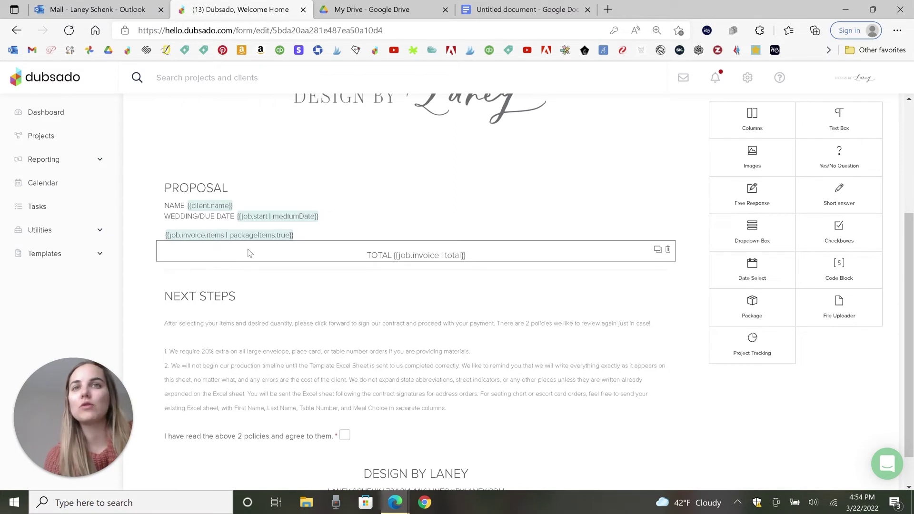
pyautogui.click(47, 251)
# Leave Day Of Proposal without saving and open the Invitation Custom Proposal + Day Of template
pyautogui.click(38, 299)
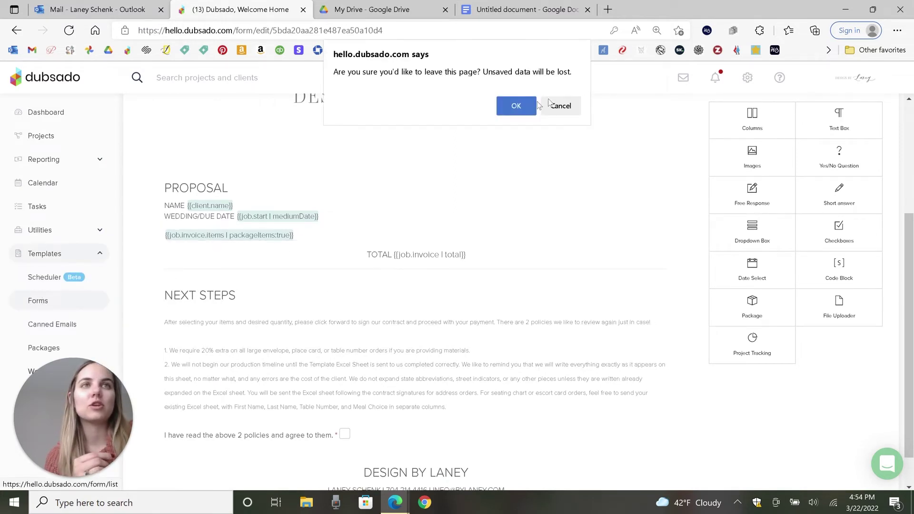
pyautogui.click(517, 105)
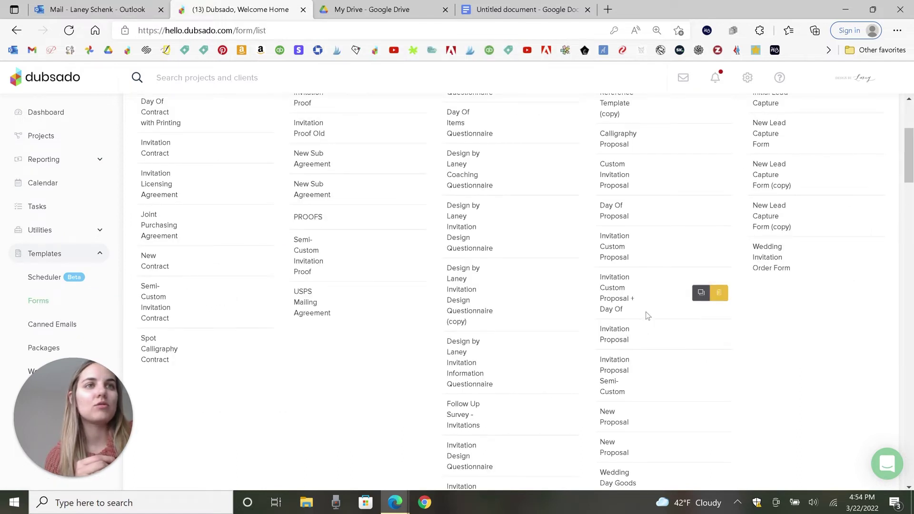
pyautogui.click(647, 316)
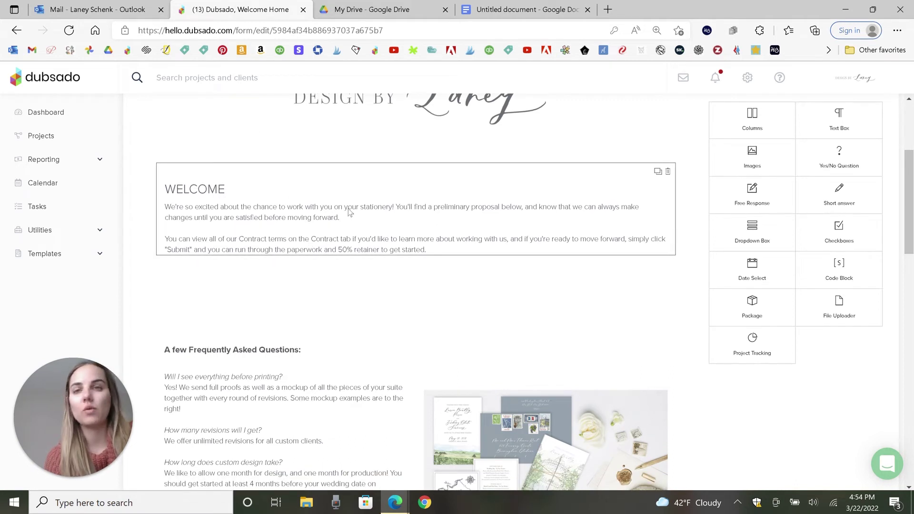
# Scroll through the custom invitation proposal's sections, including its invoice items and total
pyautogui.scroll(-5, 350, 213)
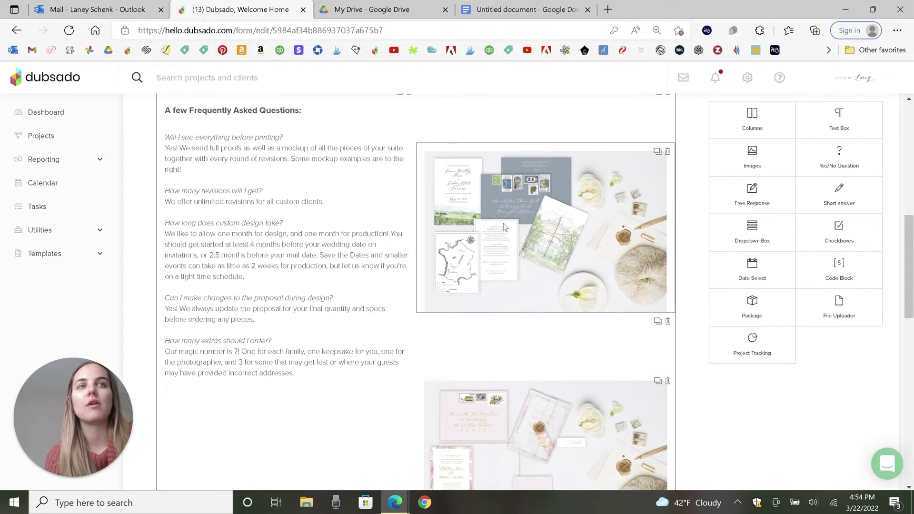
pyautogui.scroll(-3, 529, 320)
pyautogui.scroll(3, 538, 330)
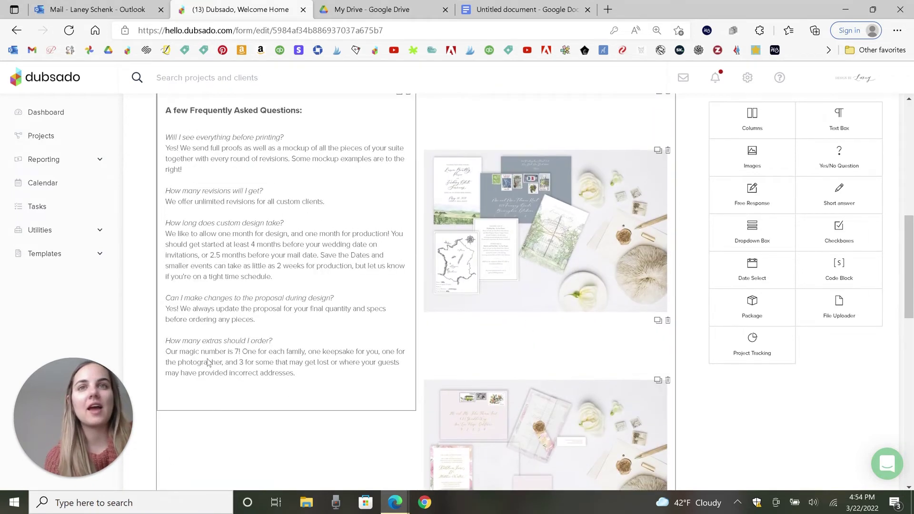
pyautogui.scroll(-5, 540, 226)
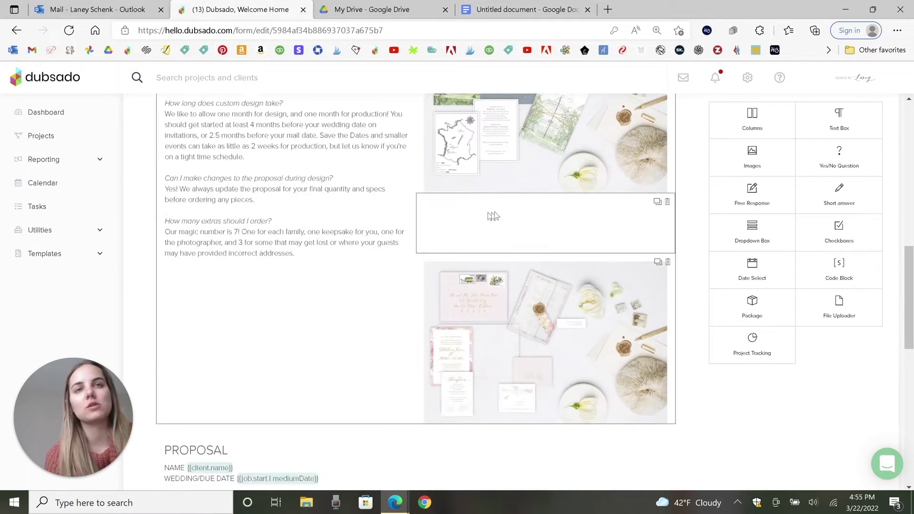
pyautogui.scroll(-4, 539, 226)
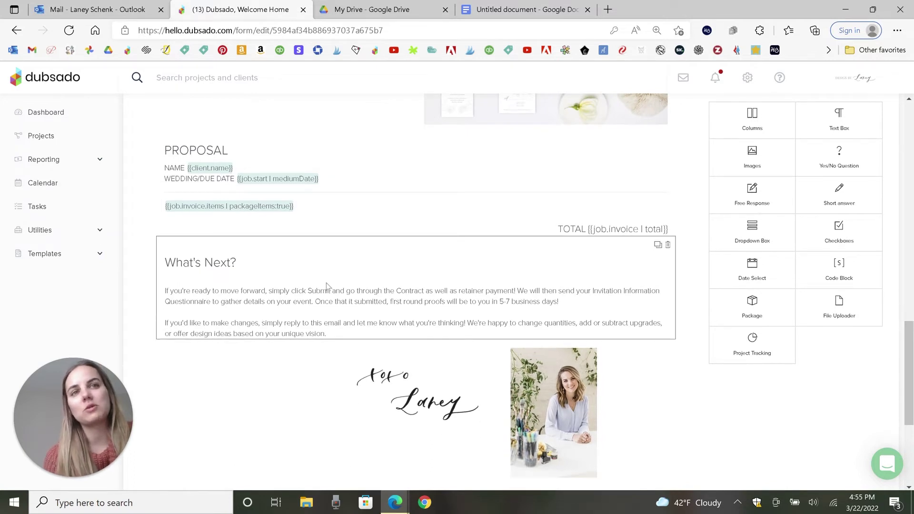
pyautogui.scroll(-3, 469, 344)
pyautogui.scroll(-3, 469, 344)
pyautogui.scroll(11, 475, 351)
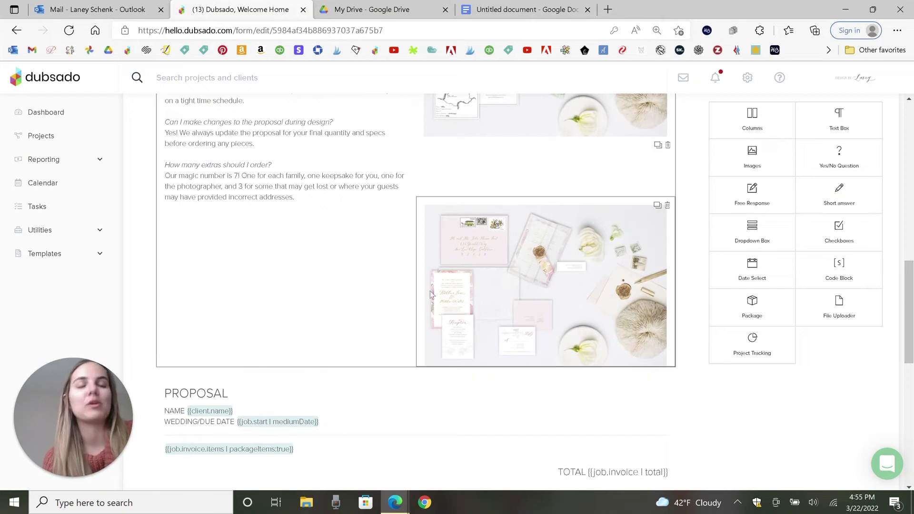
pyautogui.scroll(15, 387, 305)
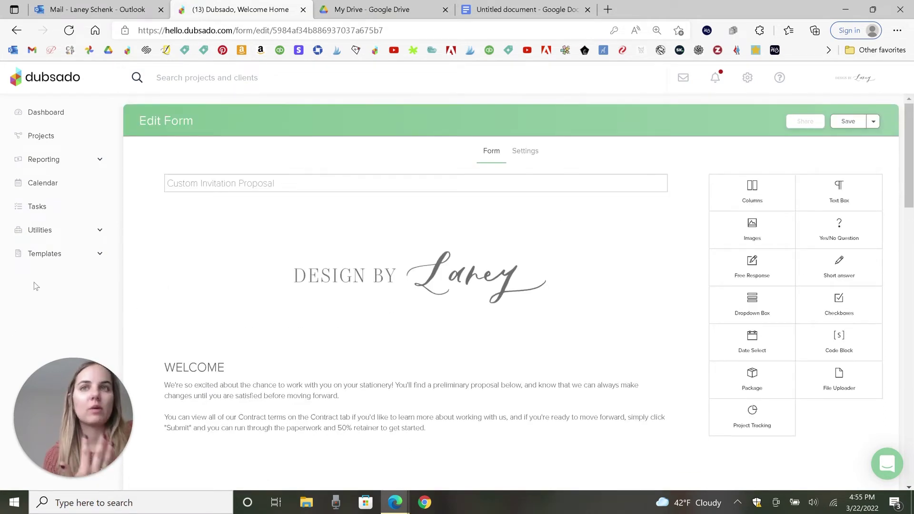
# Leave the template without saving and show the project's still-empty Invoices list
pyautogui.click(52, 261)
pyautogui.click(45, 304)
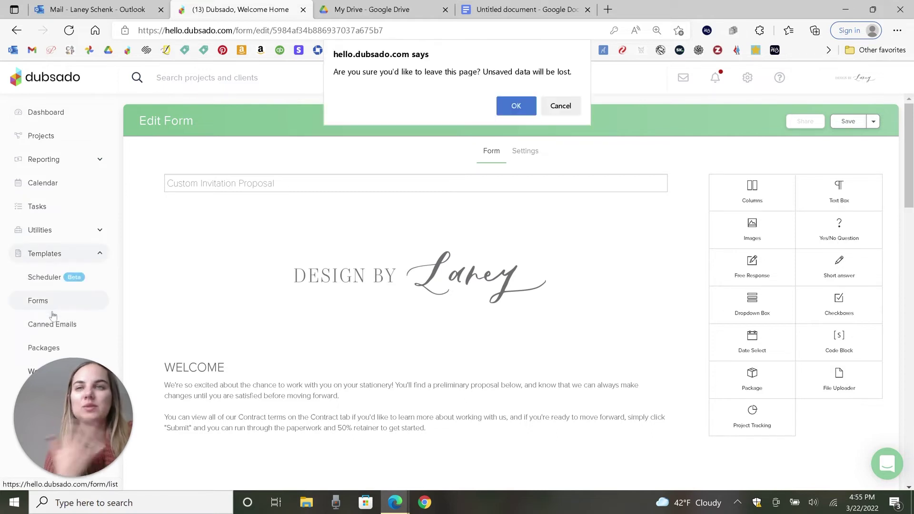
pyautogui.click(514, 107)
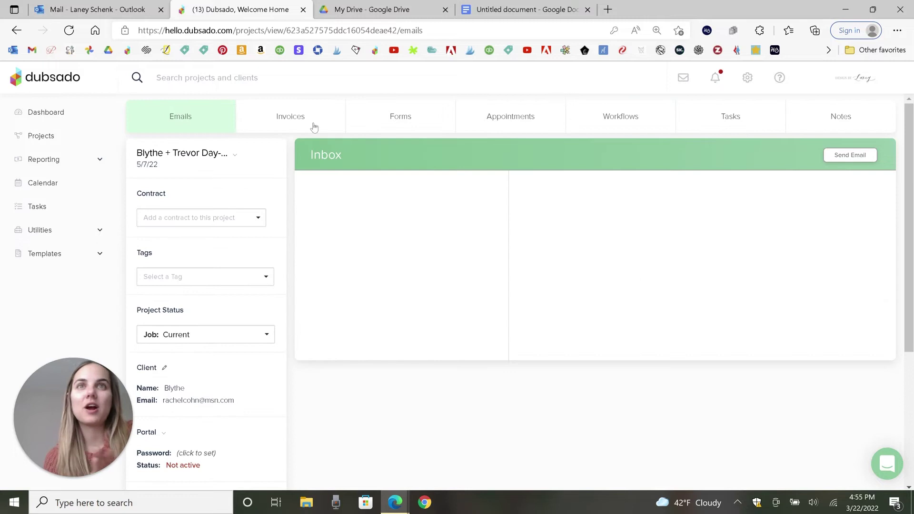
pyautogui.click(314, 127)
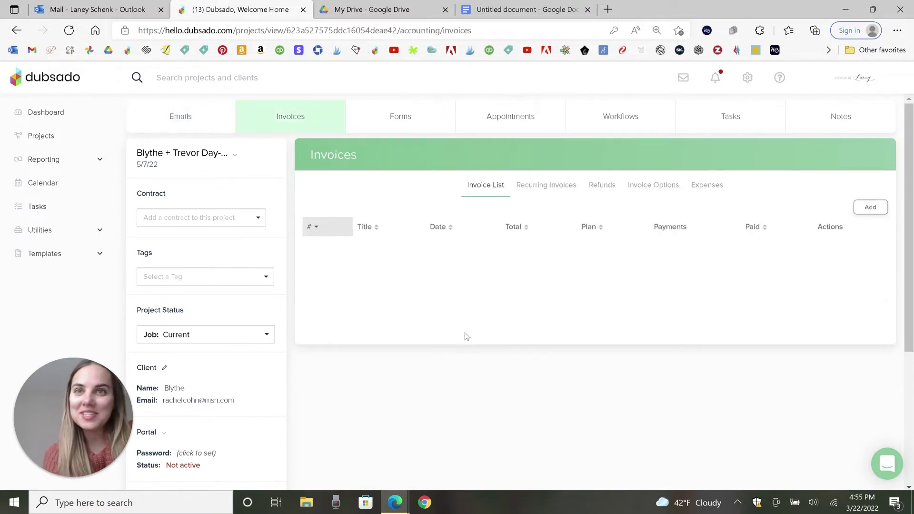
pyautogui.click(518, 10)
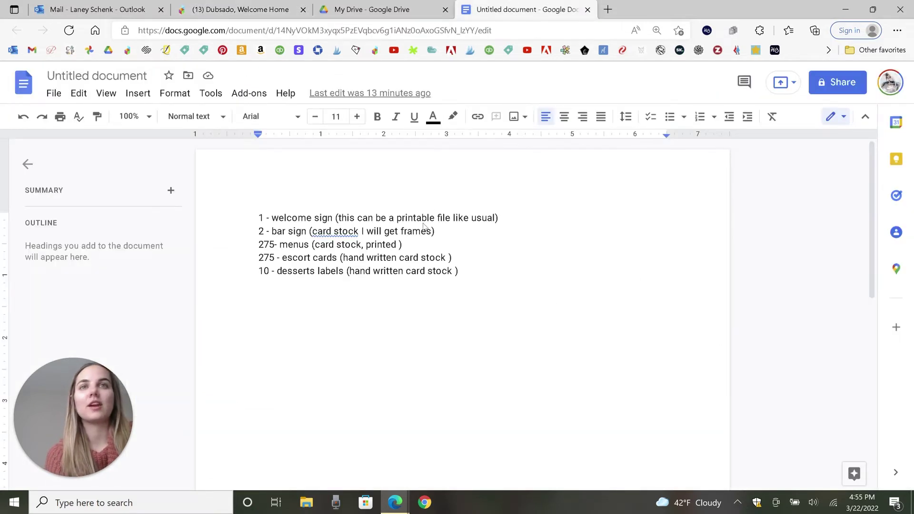
# Review the five items and quantities, from welcome sign to dessert labels, in the Google Docs list
pyautogui.moveTo(259, 217); pyautogui.dragTo(459, 271)
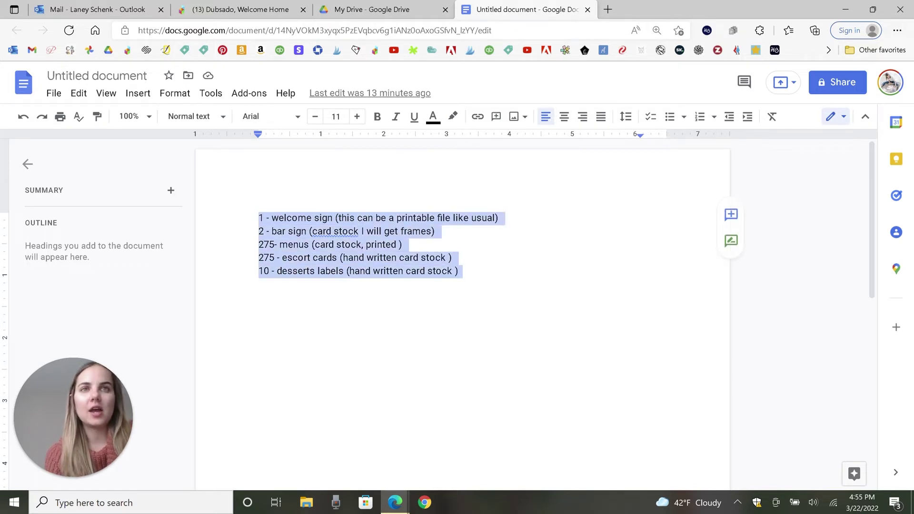
pyautogui.click(459, 271)
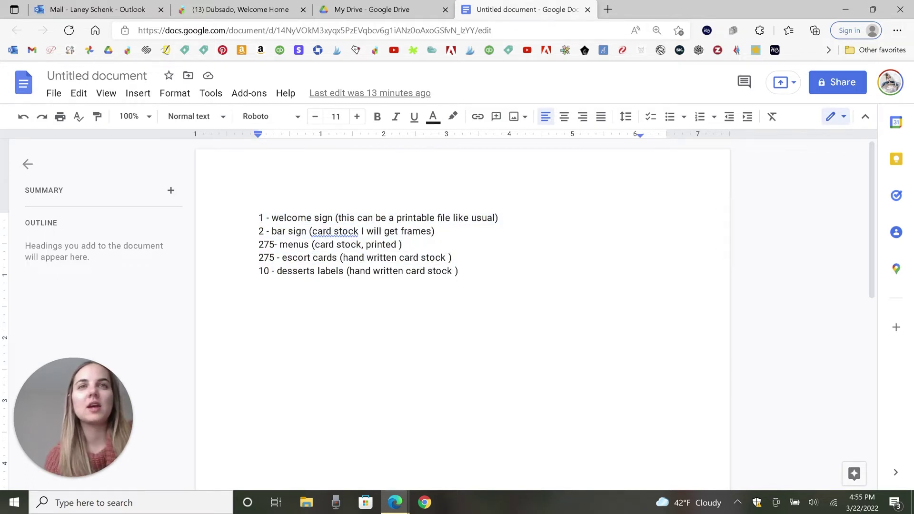
pyautogui.moveTo(259, 244); pyautogui.dragTo(287, 285)
pyautogui.click(286, 284)
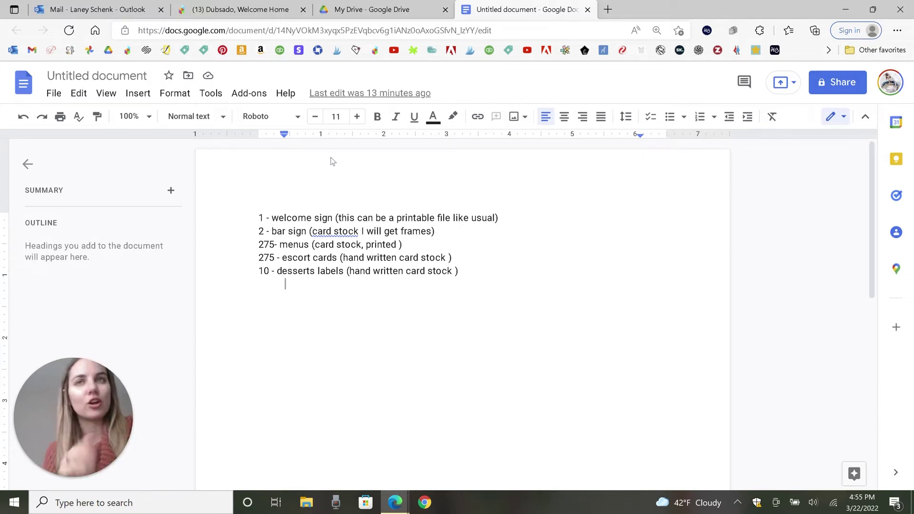
# Back in Dubsado, create a new invoice for the project and start a new line item
pyautogui.click(258, 5)
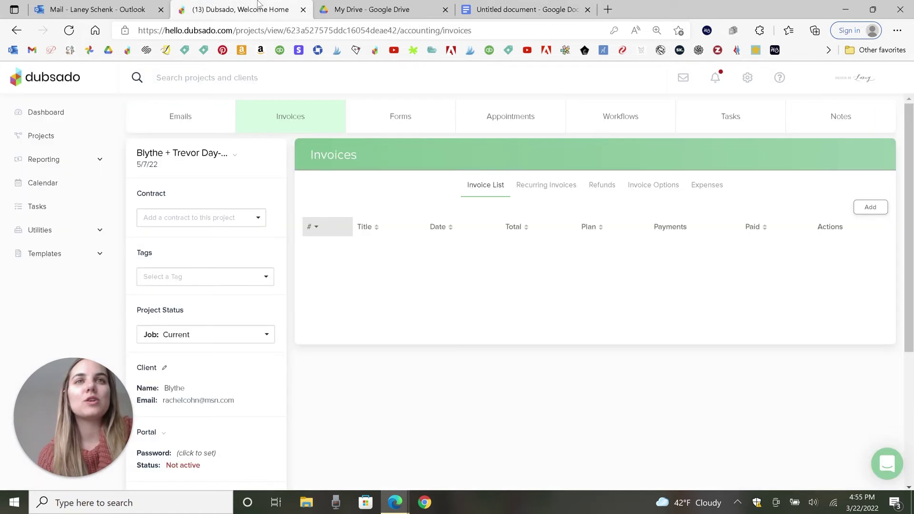
pyautogui.click(874, 213)
pyautogui.scroll(-1, 666, 295)
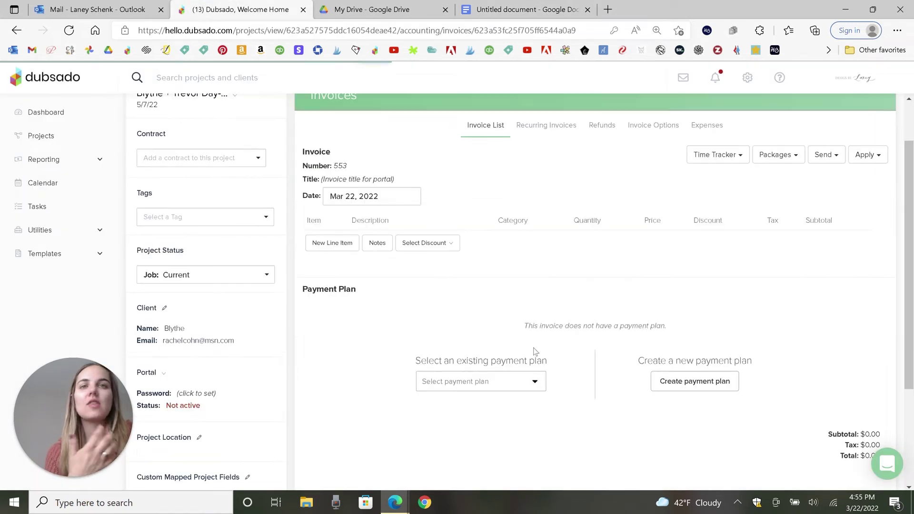
pyautogui.click(331, 243)
# Add the Welcome Sign File line item, quantity 1 at $65.00, with no category
pyautogui.click(333, 264)
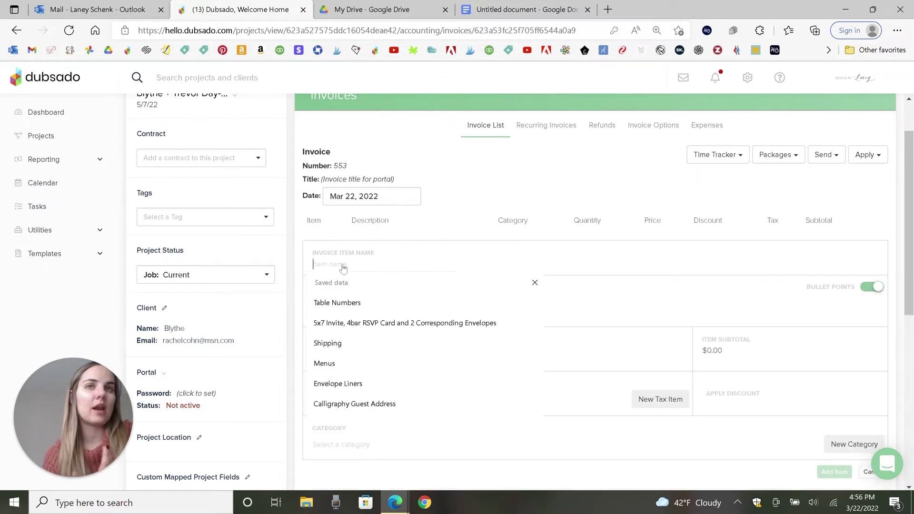
pyautogui.write('Welcome Sign File')
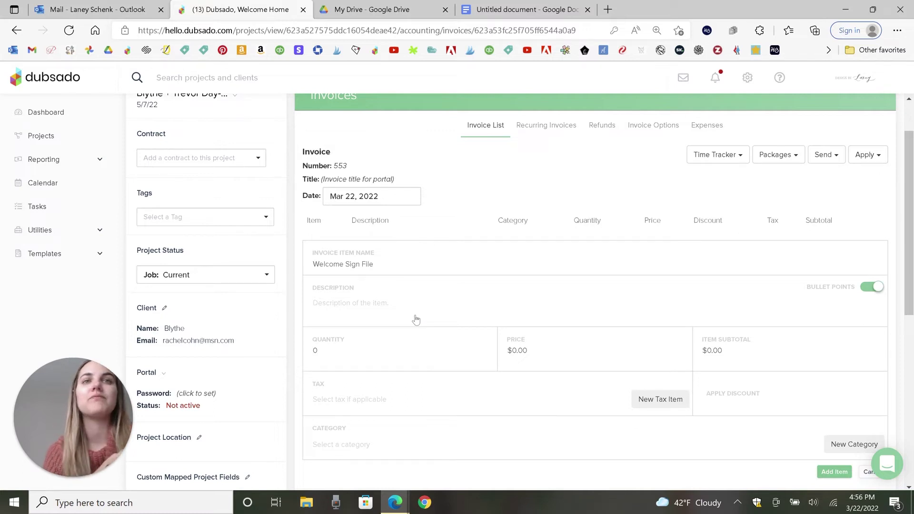
pyautogui.scroll(-1, 416, 319)
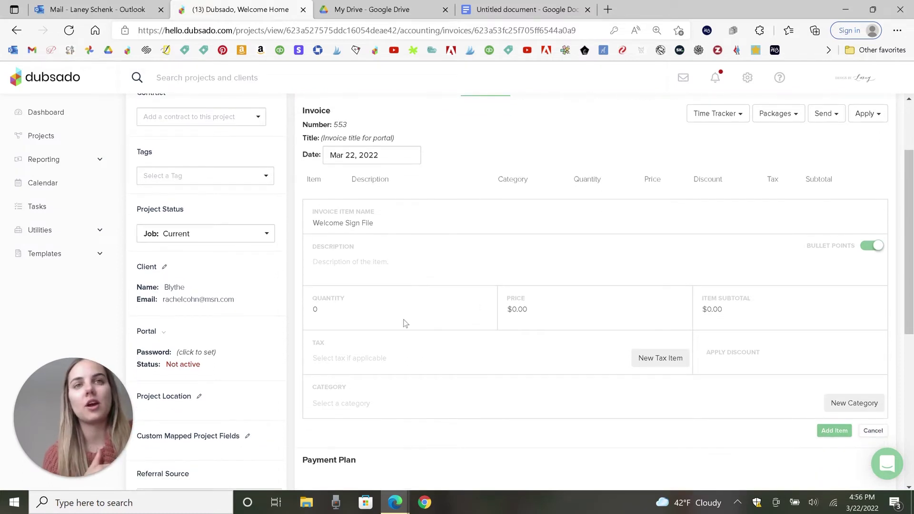
pyautogui.click(344, 308)
pyautogui.write('1')
pyautogui.press('Tab')
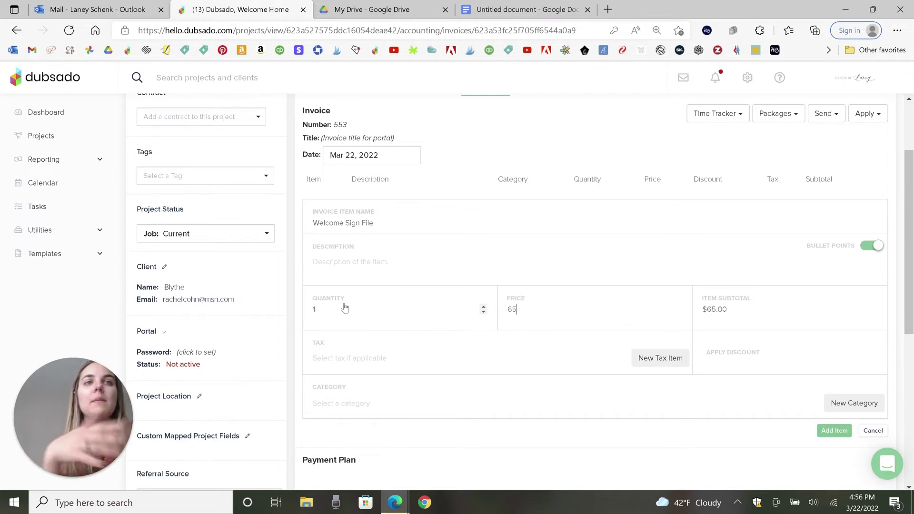
pyautogui.scroll(-1, 344, 308)
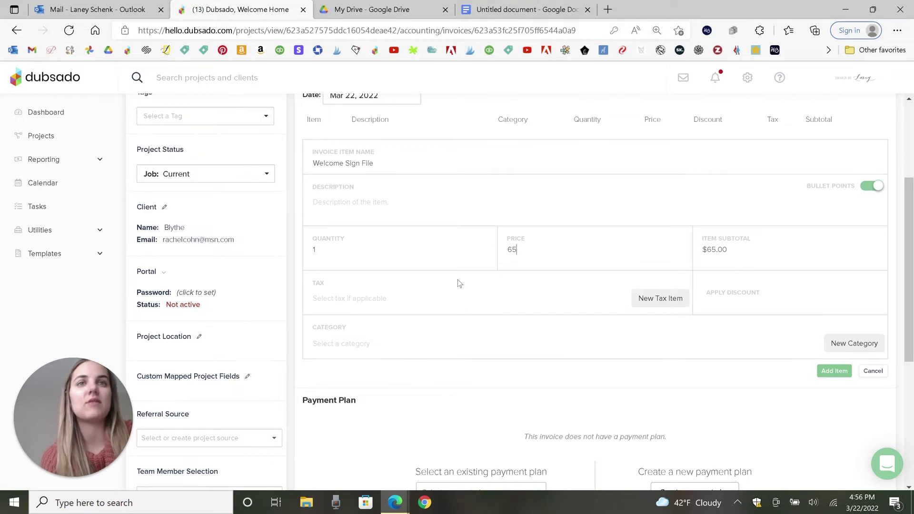
pyautogui.click(354, 345)
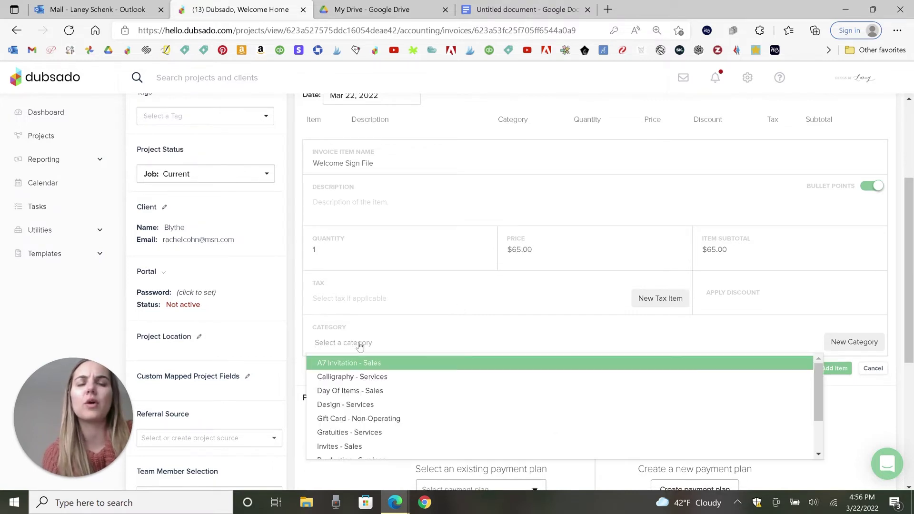
pyautogui.scroll(-1, 407, 318)
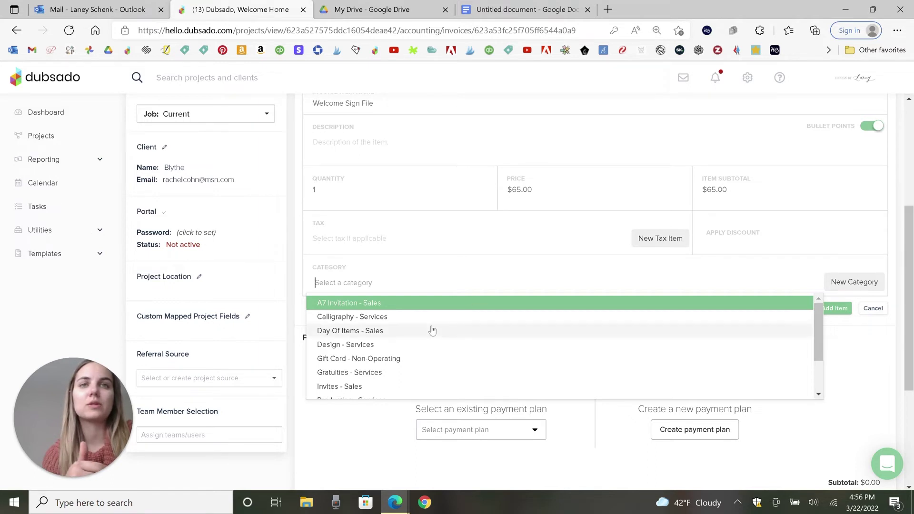
pyautogui.scroll(-2, 430, 328)
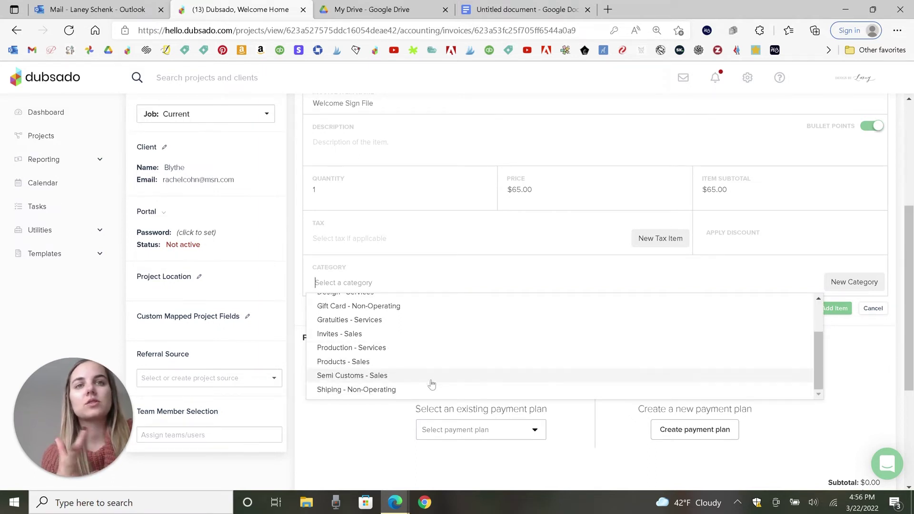
pyautogui.scroll(2, 425, 390)
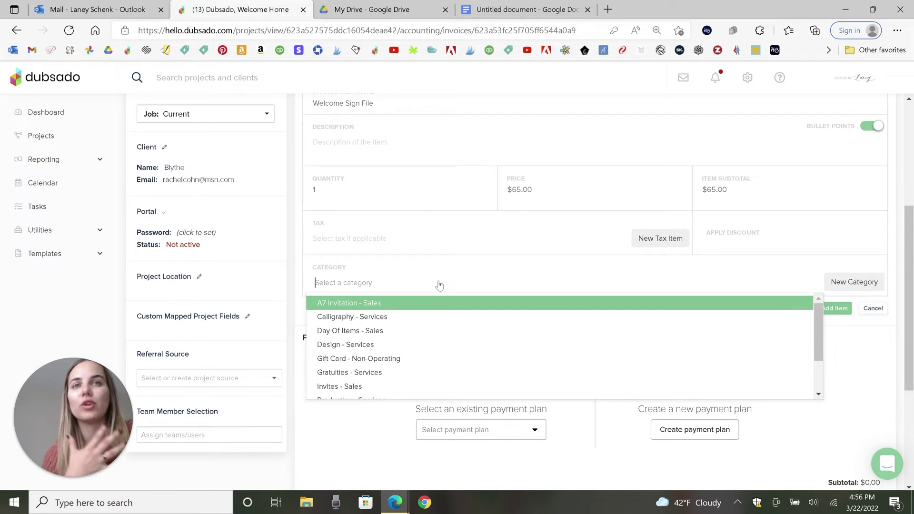
pyautogui.click(796, 438)
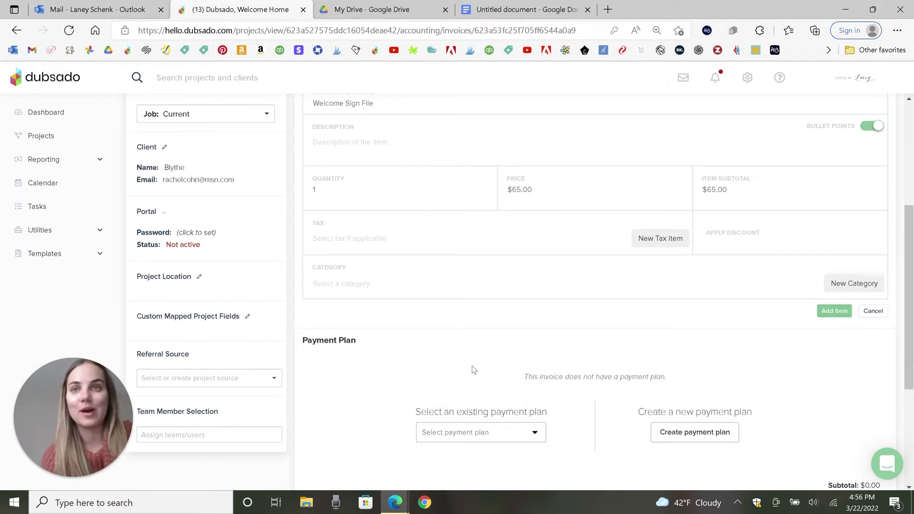
pyautogui.scroll(4, 459, 347)
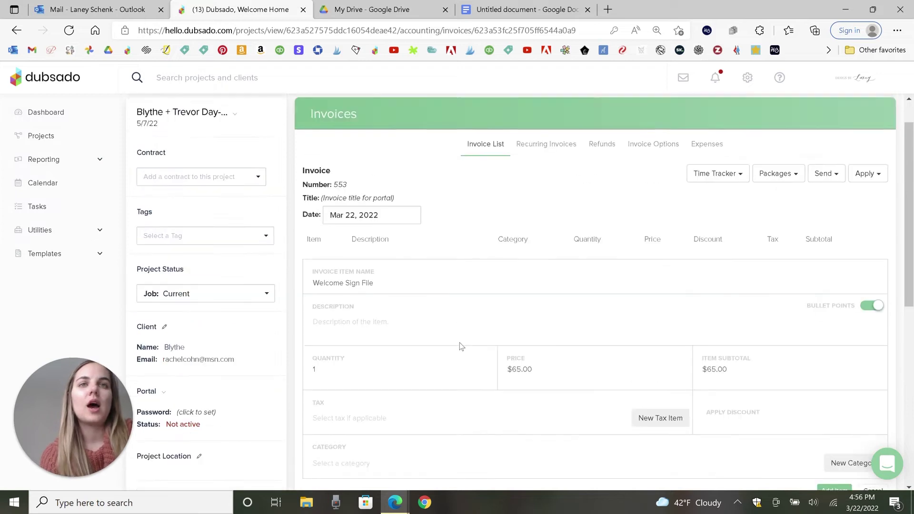
pyautogui.scroll(-2, 475, 341)
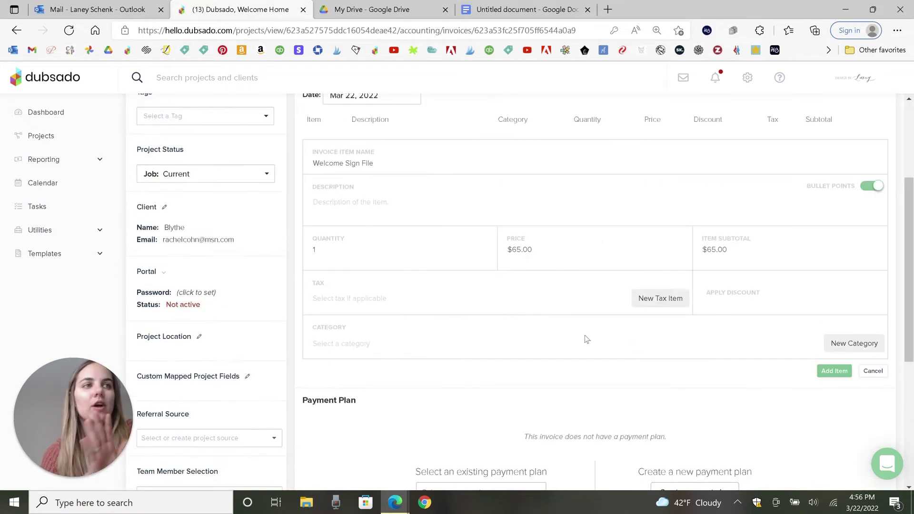
pyautogui.click(840, 373)
pyautogui.scroll(3, 501, 355)
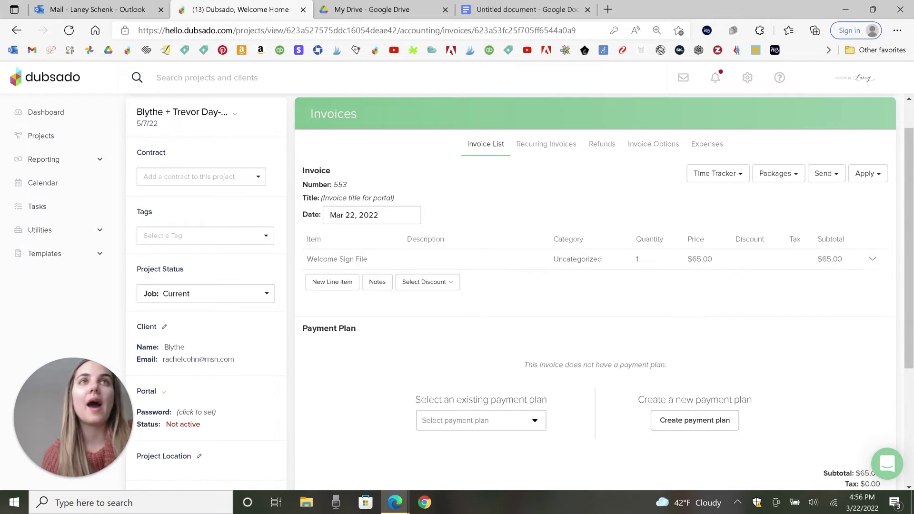
# Check the bar sign entry in the Google Docs item list
pyautogui.click(513, 18)
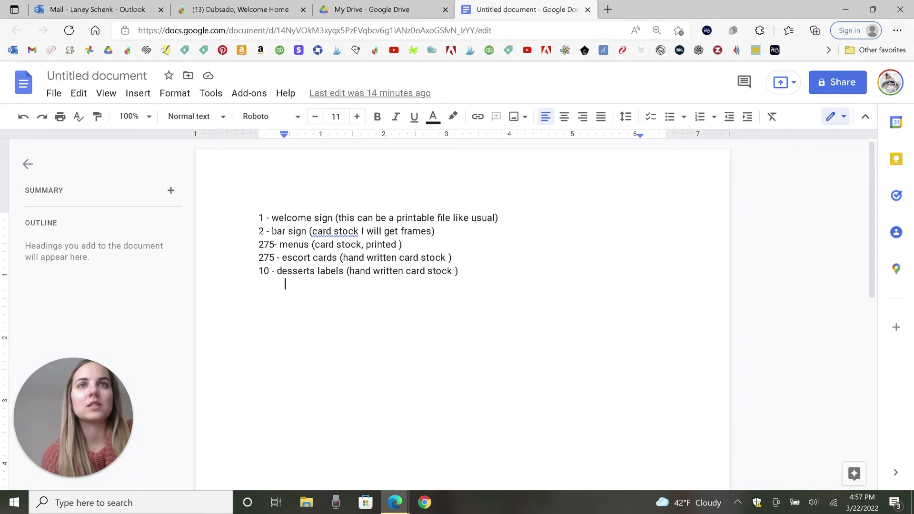
pyautogui.moveTo(258, 231); pyautogui.dragTo(436, 232)
pyautogui.click(240, 9)
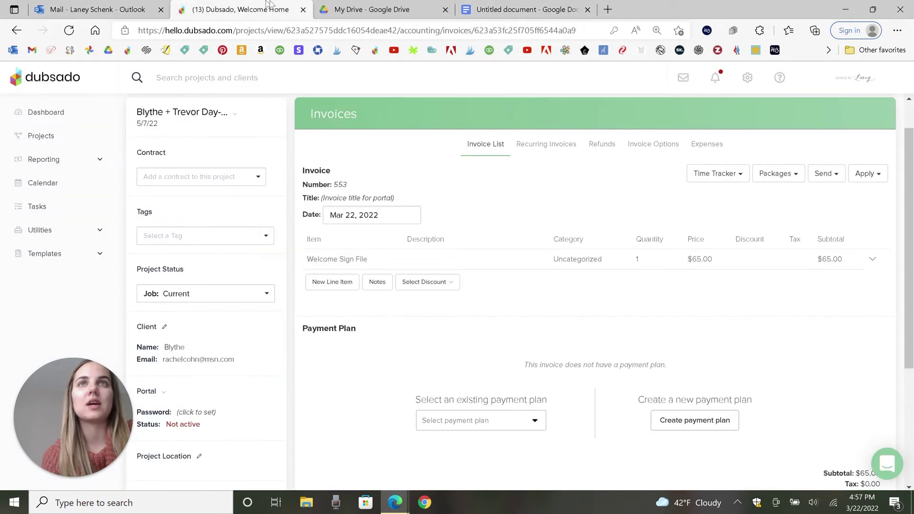
# Add the 8x10 Printed Sign package and change its quantity to 2, totalling $145.00
pyautogui.click(778, 173)
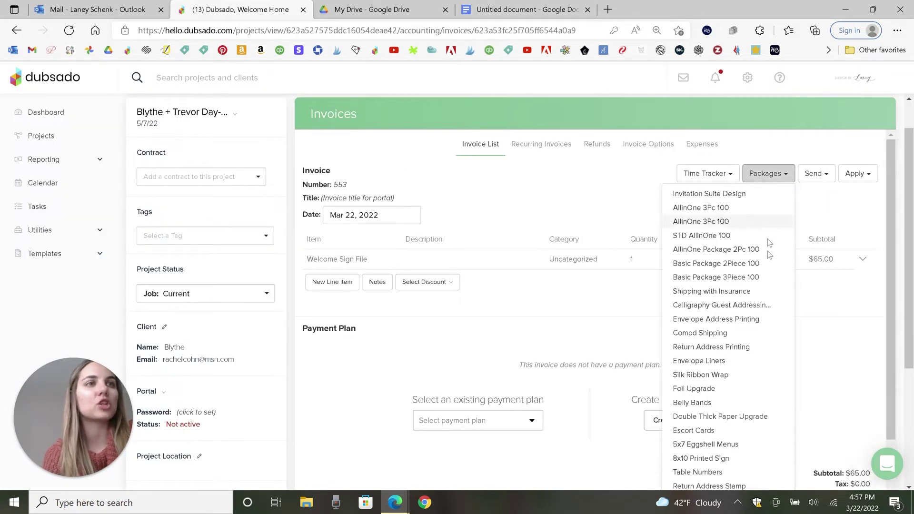
pyautogui.scroll(-3, 768, 254)
pyautogui.click(704, 329)
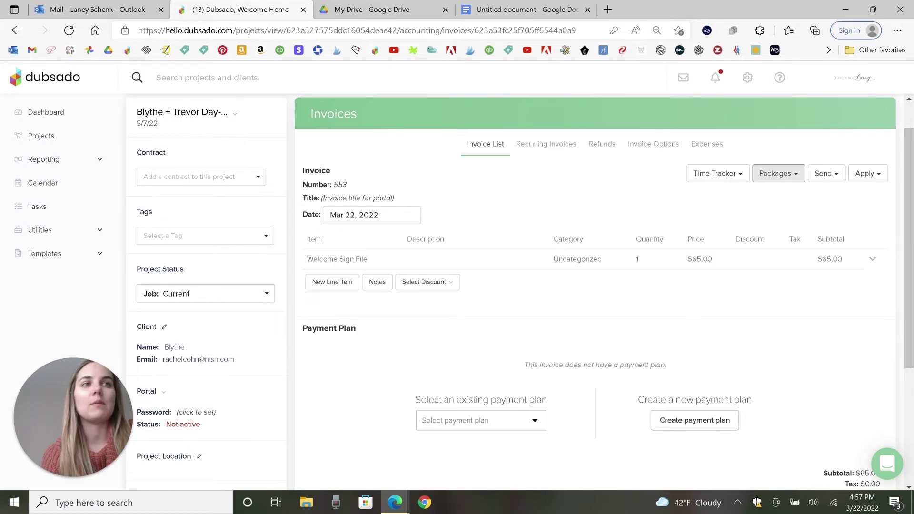
pyautogui.click(874, 280)
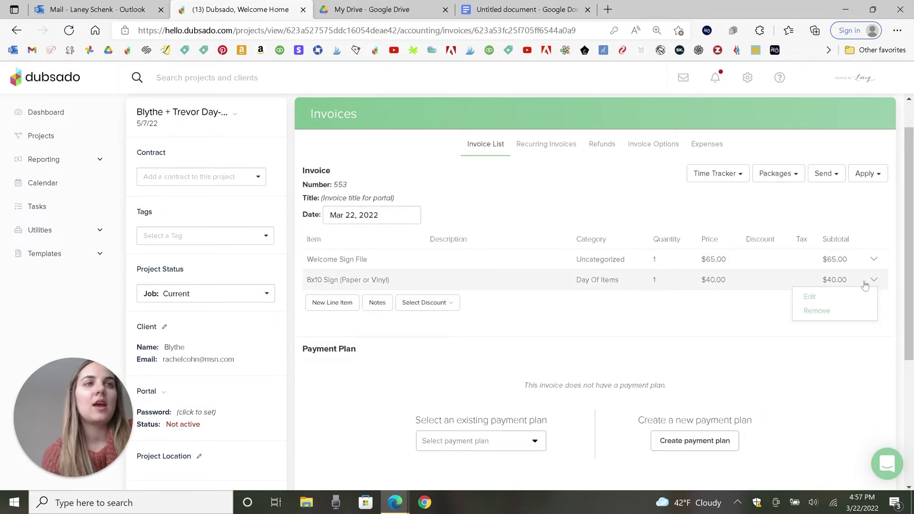
pyautogui.click(845, 296)
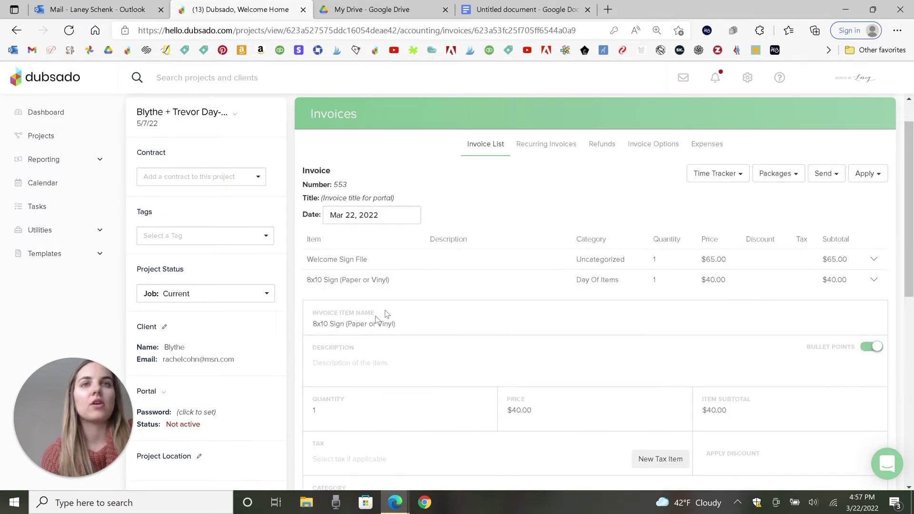
pyautogui.click(312, 415)
pyautogui.press('BackSpace')
pyautogui.write('2')
pyautogui.scroll(-2, 451, 326)
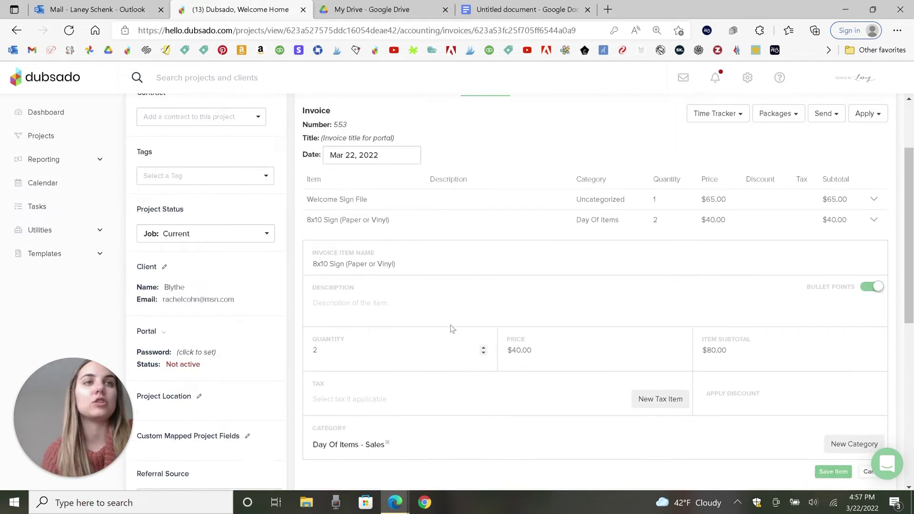
pyautogui.click(833, 412)
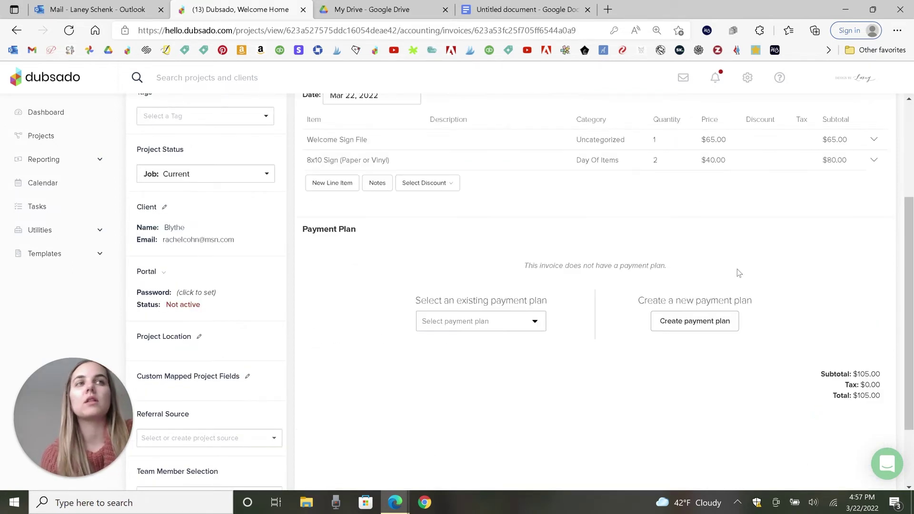
pyautogui.scroll(1, 539, 336)
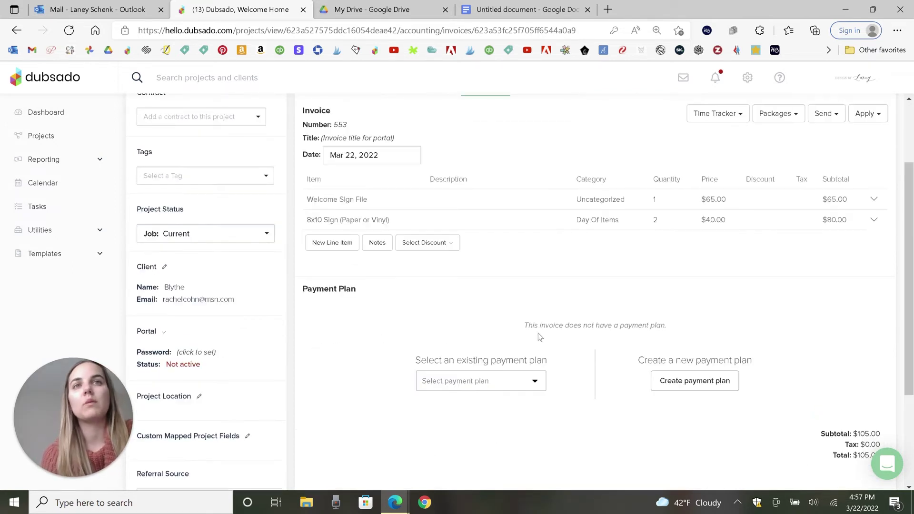
pyautogui.click(761, 119)
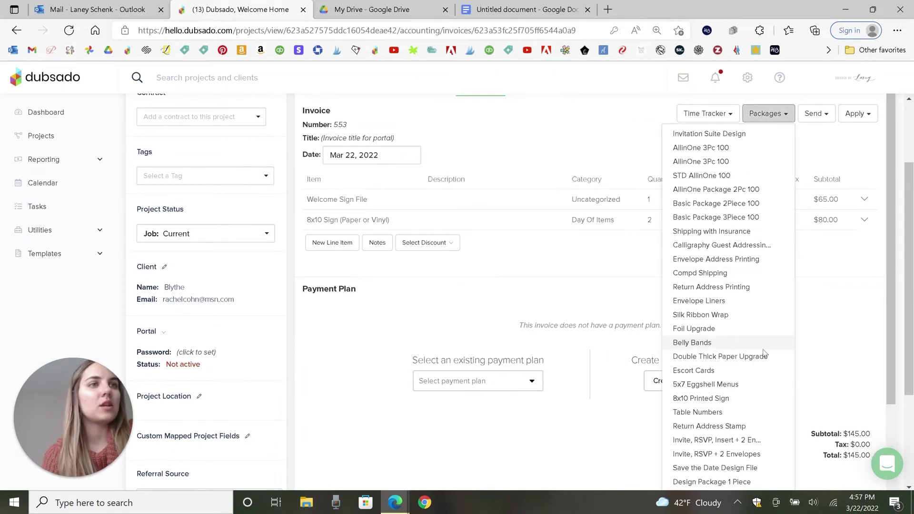
# Add the 5x7 Eggshell Menus package and open its line for editing, checking the menu count
pyautogui.click(704, 384)
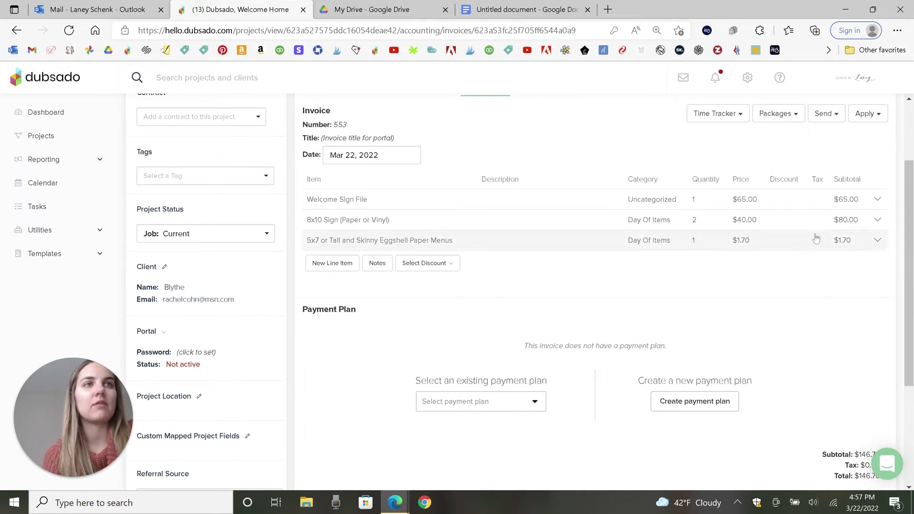
pyautogui.click(877, 239)
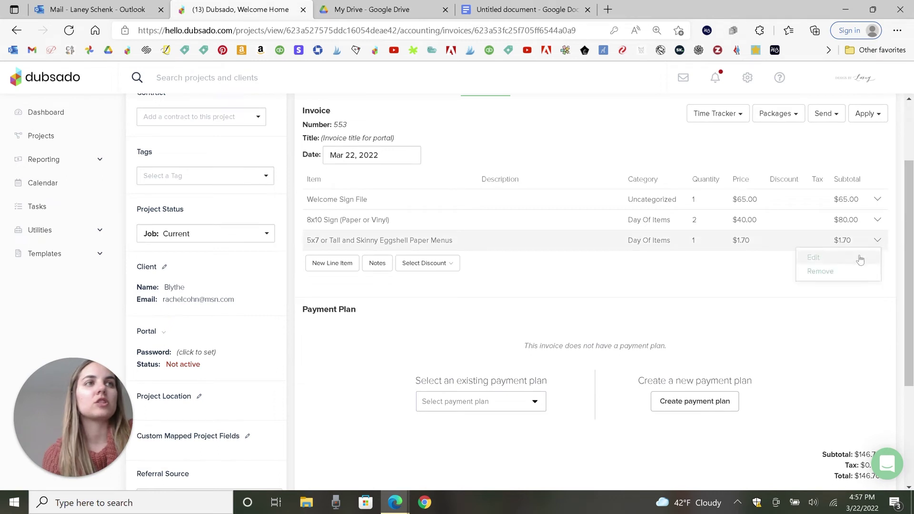
pyautogui.click(860, 257)
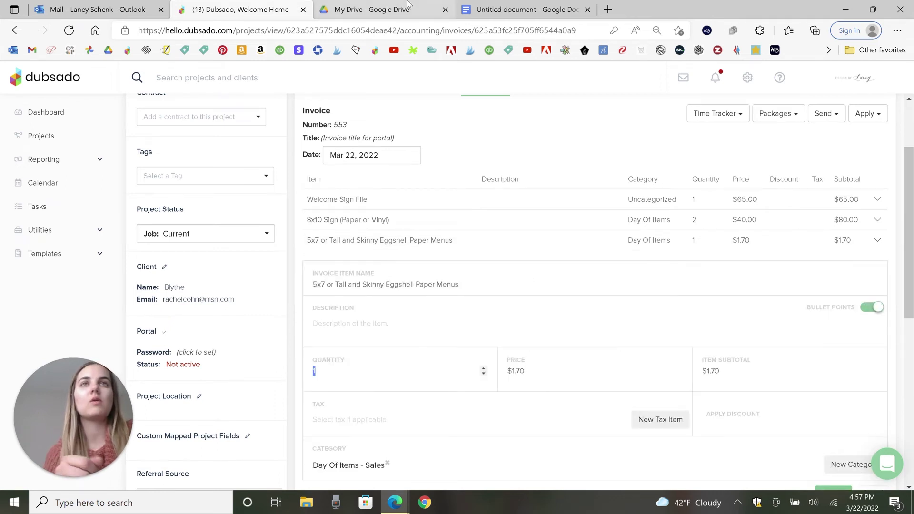
pyautogui.click(483, 7)
pyautogui.click(240, 9)
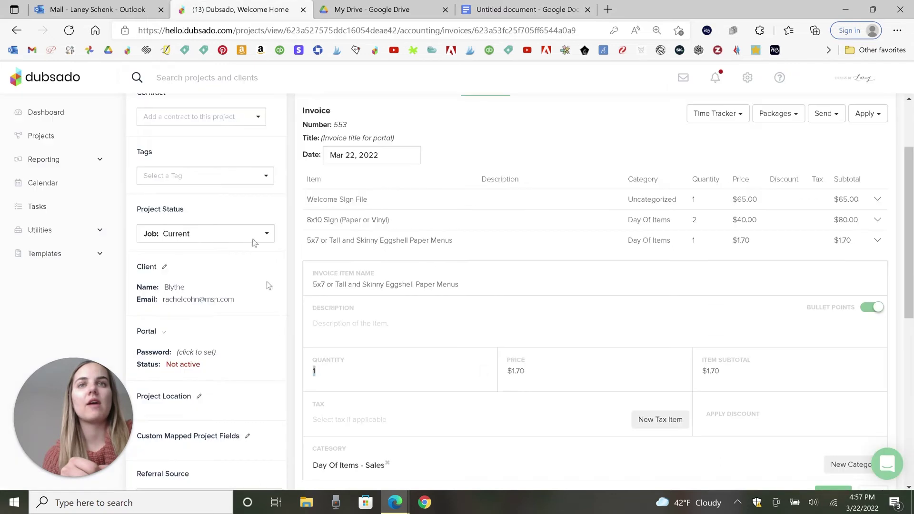
# Set the menus line to quantity 275 at $1.40 each and save it
pyautogui.write('275')
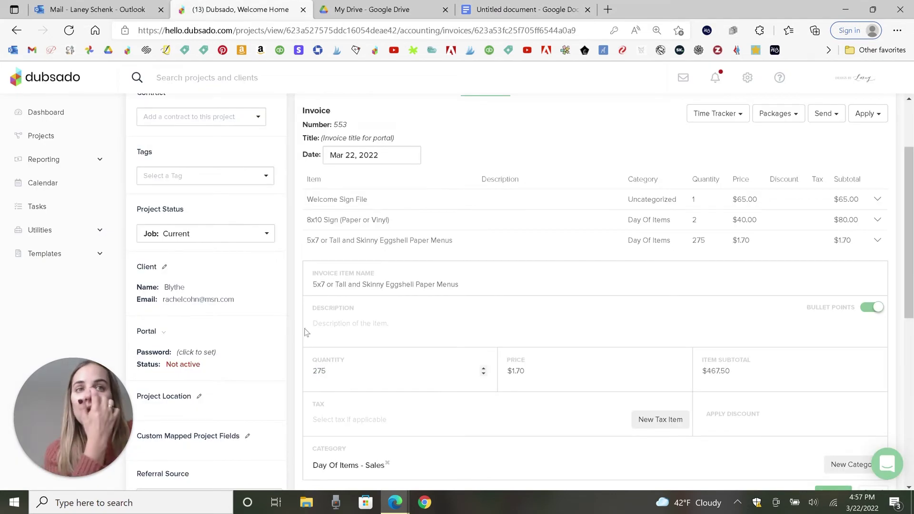
pyautogui.click(549, 374)
pyautogui.press('BackSpace')
pyautogui.press('BackSpace')
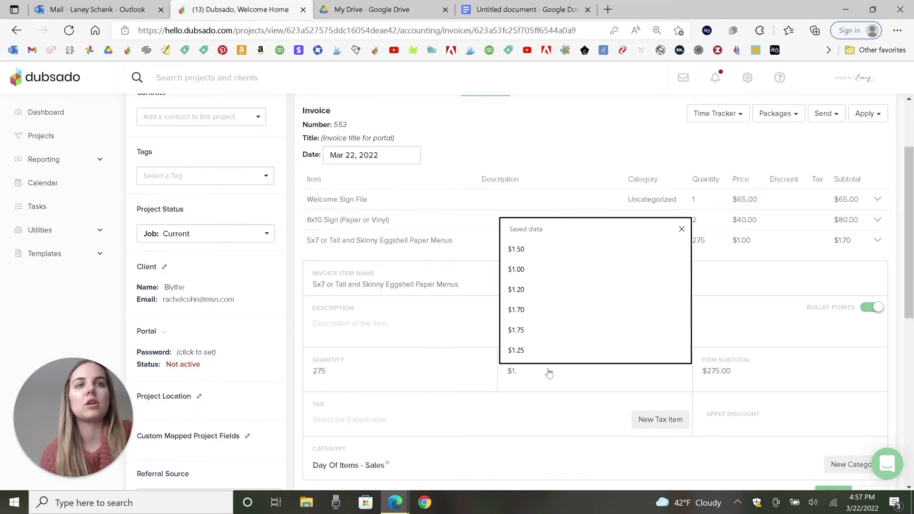
pyautogui.write('40')
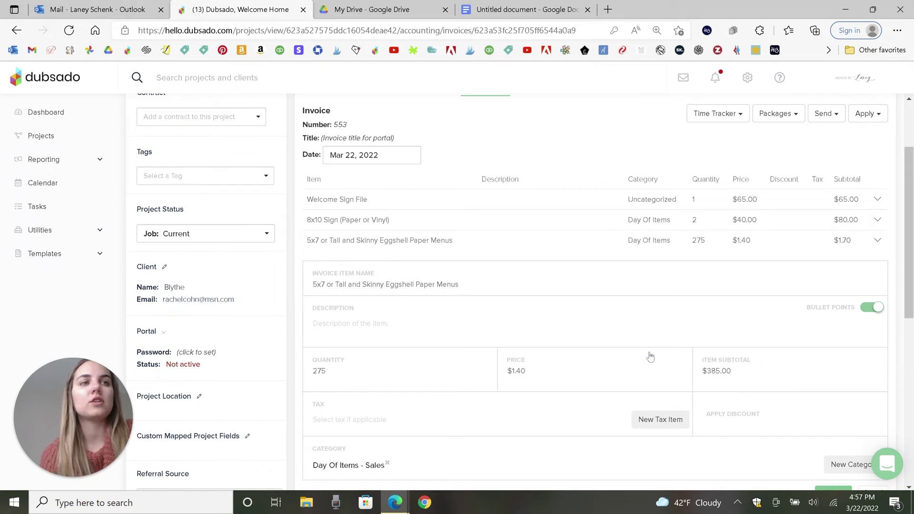
pyautogui.scroll(-3, 740, 356)
pyautogui.click(832, 372)
pyautogui.scroll(3, 347, 327)
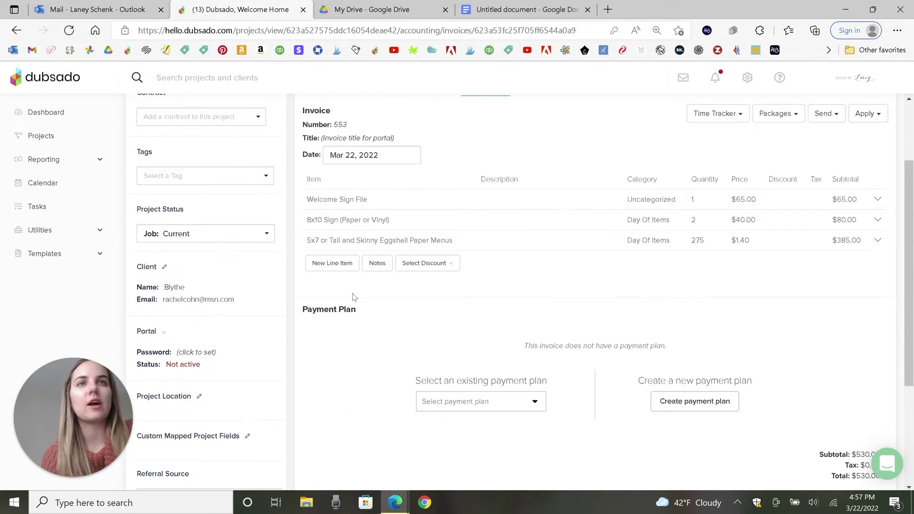
pyautogui.click(547, 6)
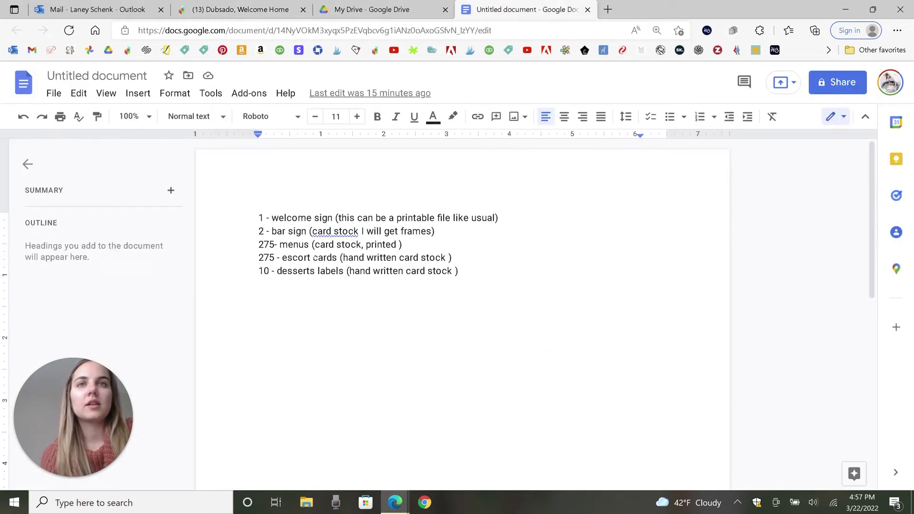
# Add the Calligraphy Escort Cards package and set its quantity to 275 at $2.00
pyautogui.click(262, 5)
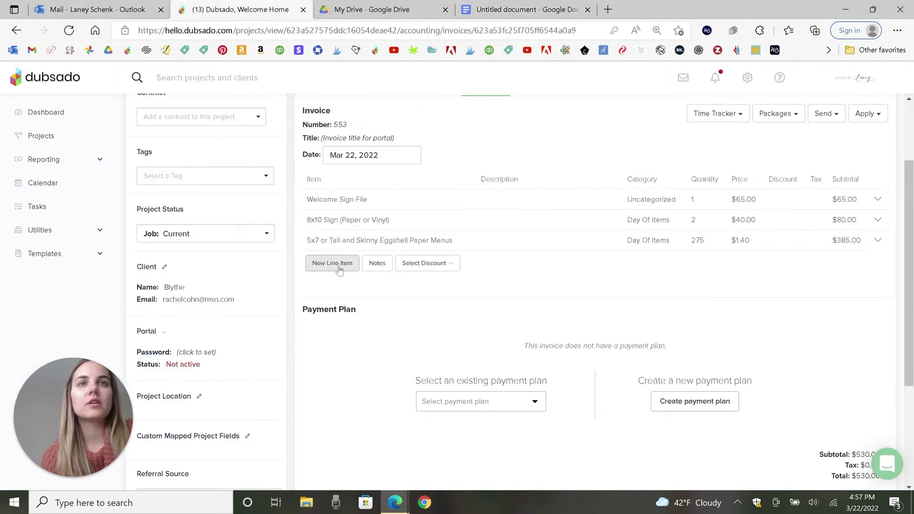
pyautogui.click(775, 115)
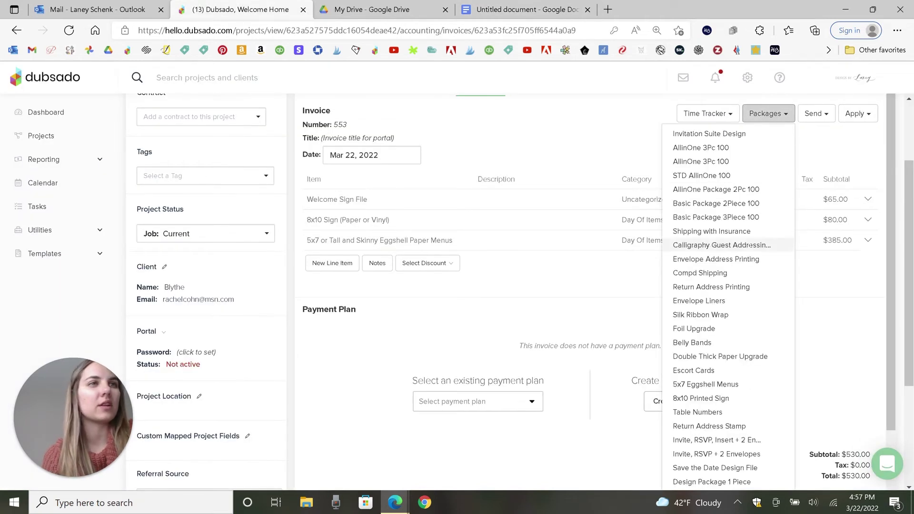
pyautogui.click(742, 371)
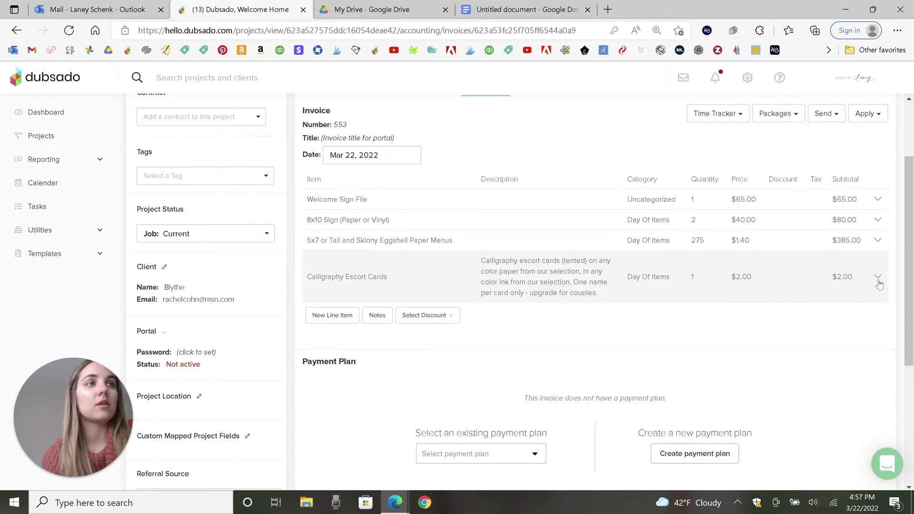
pyautogui.click(877, 277)
pyautogui.click(819, 292)
pyautogui.scroll(-2, 437, 309)
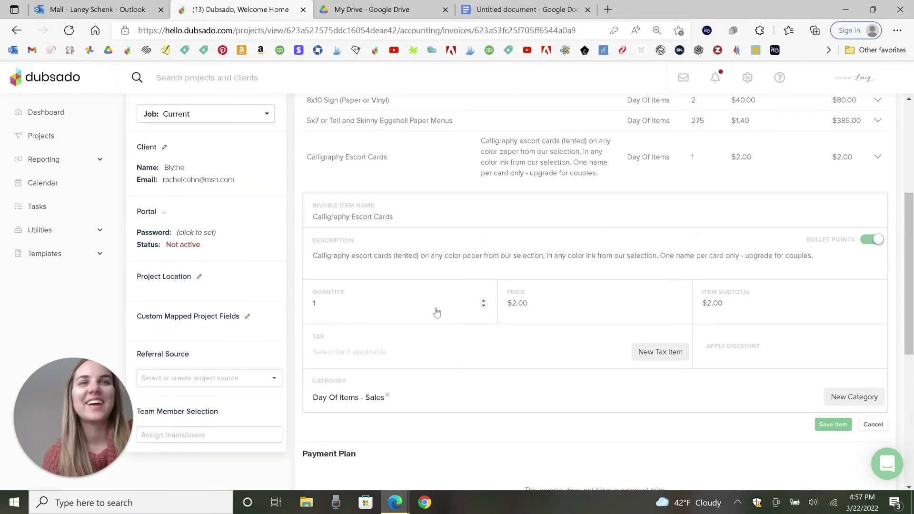
pyautogui.doubleClick(347, 308)
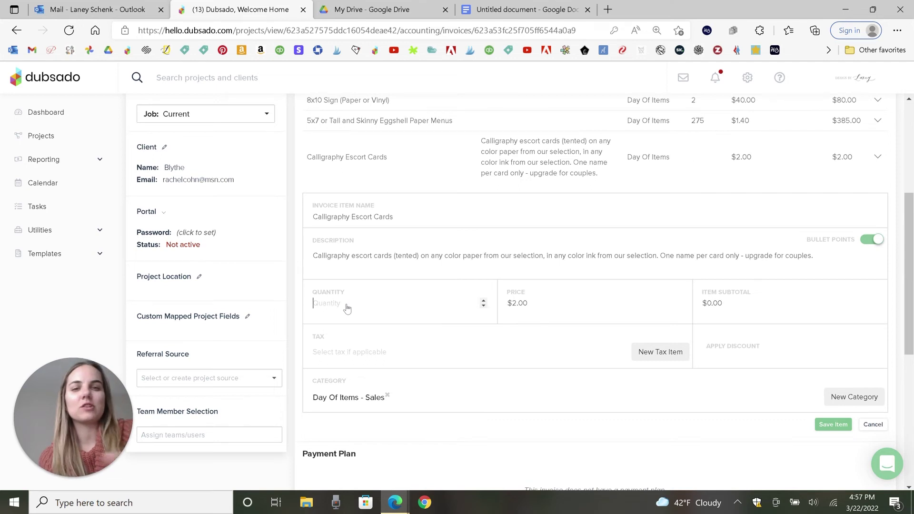
pyautogui.write('275')
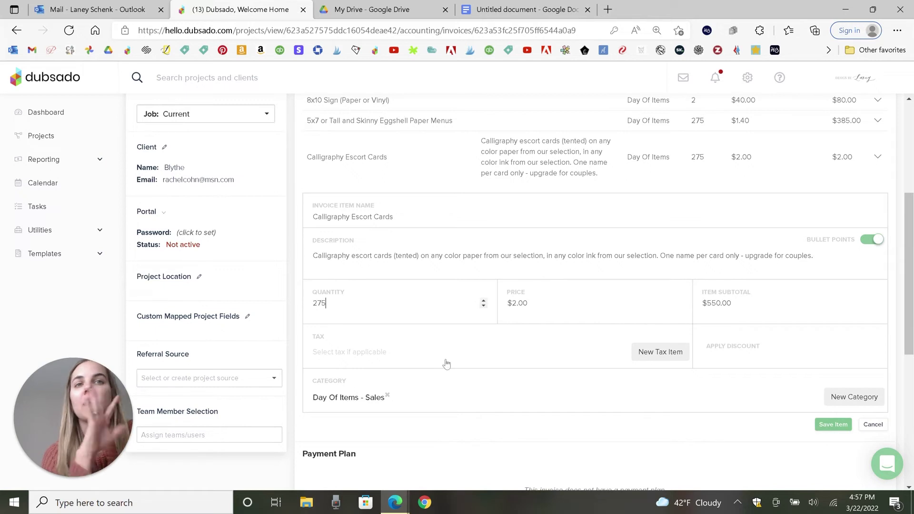
pyautogui.click(833, 424)
pyautogui.scroll(2, 576, 250)
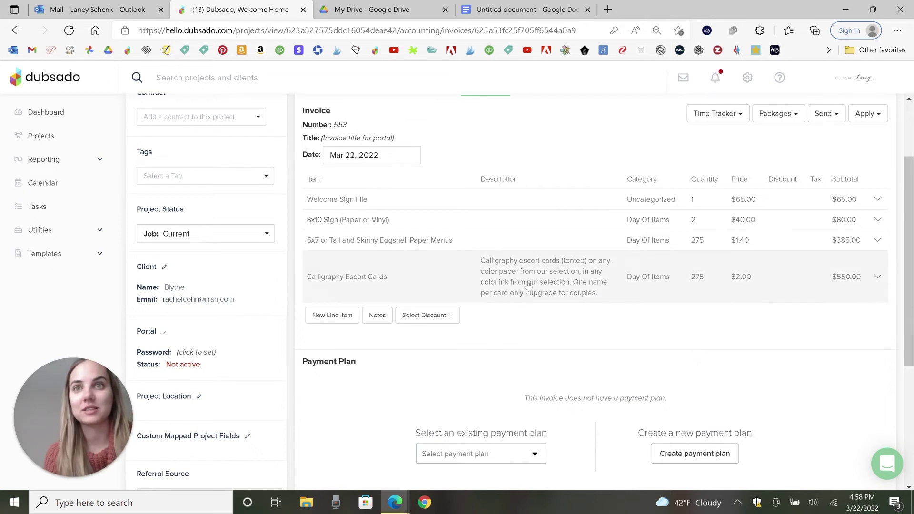
# Add another Escort Cards package line and set it to quantity 10 at $3.00
pyautogui.click(524, 9)
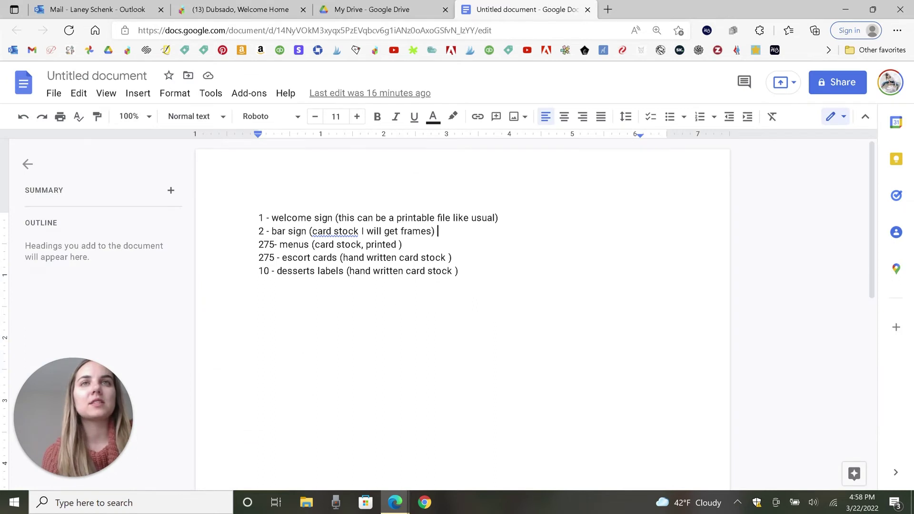
pyautogui.click(241, 9)
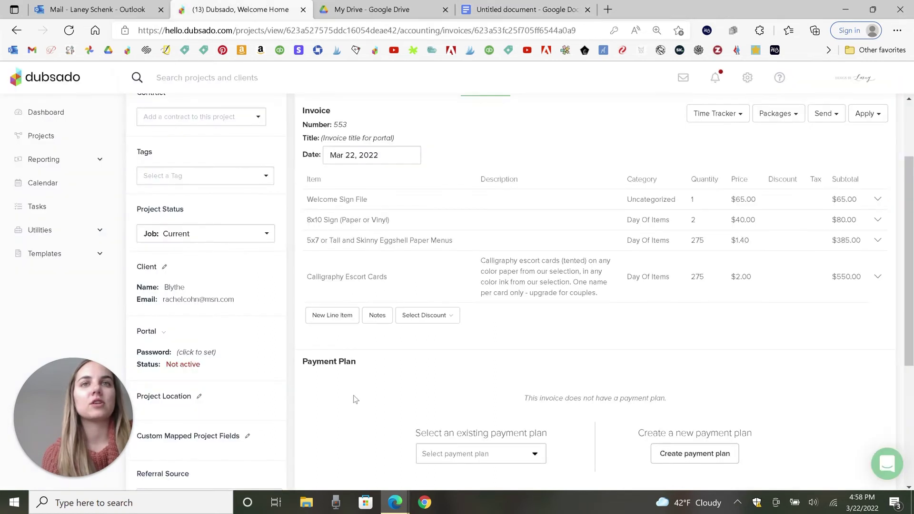
pyautogui.click(782, 117)
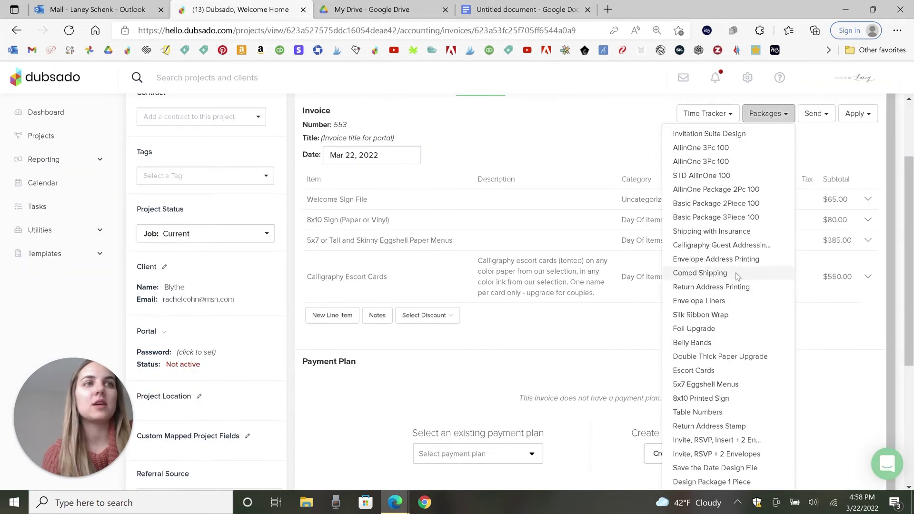
pyautogui.click(724, 371)
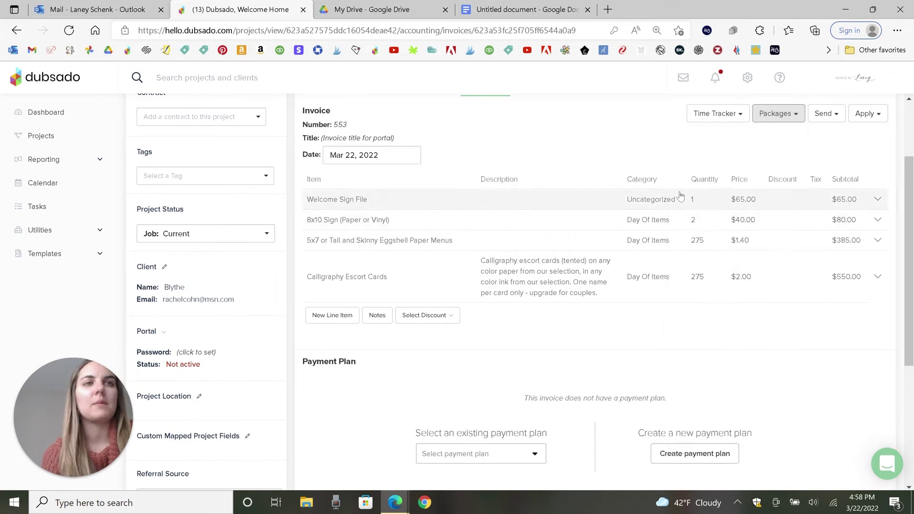
pyautogui.scroll(-1, 737, 248)
pyautogui.click(878, 269)
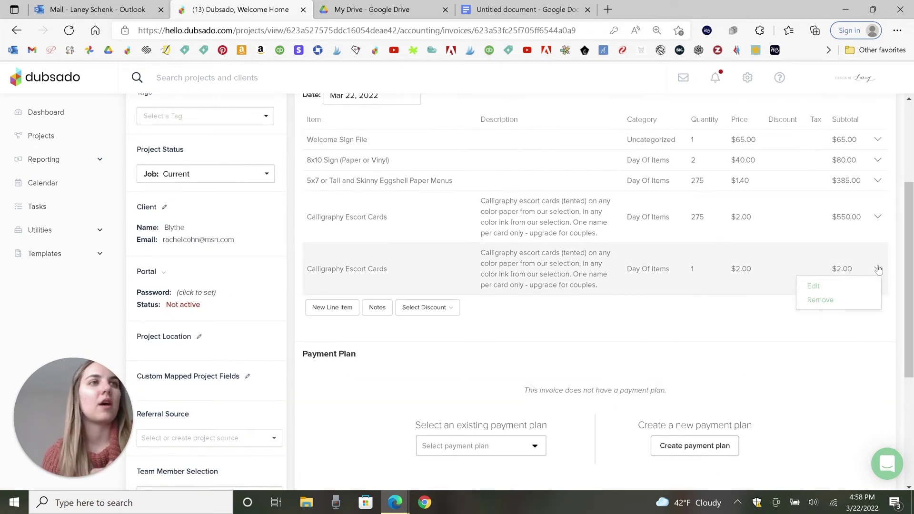
pyautogui.click(850, 286)
pyautogui.scroll(-2, 428, 314)
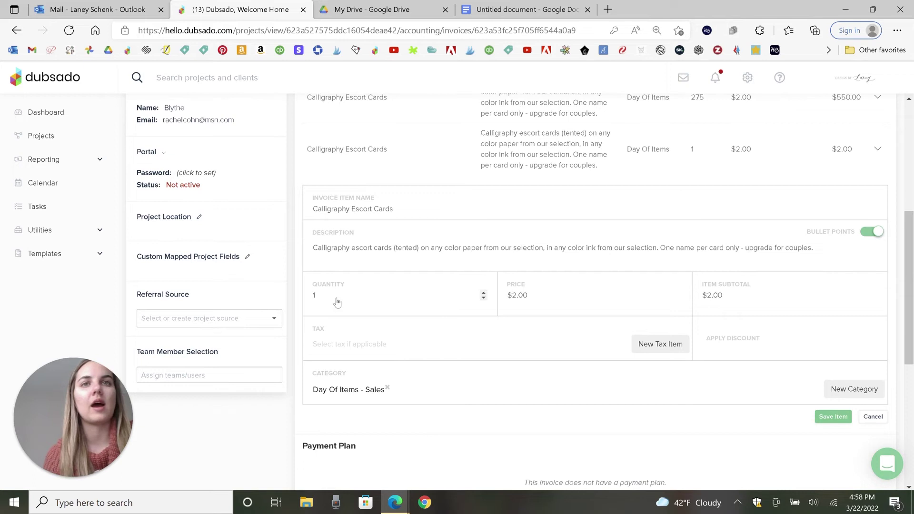
pyautogui.write('10')
pyautogui.press('Tab')
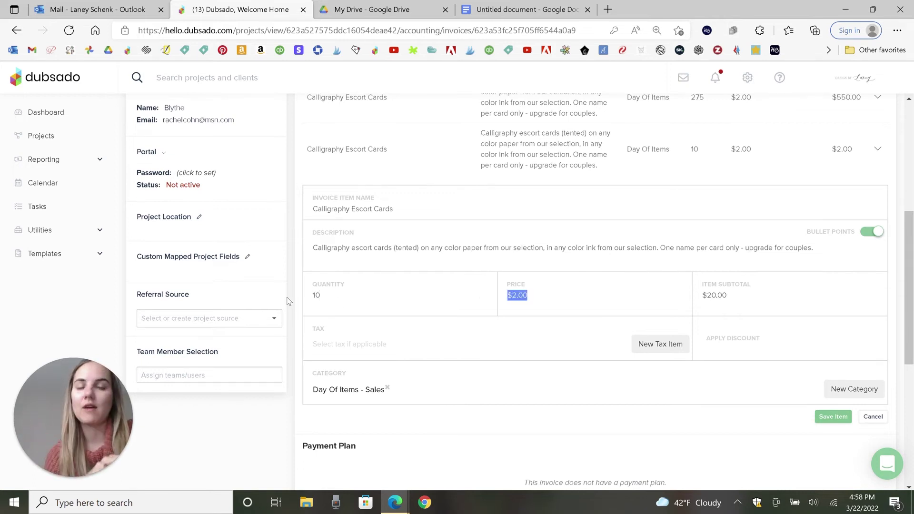
pyautogui.scroll(1, 287, 301)
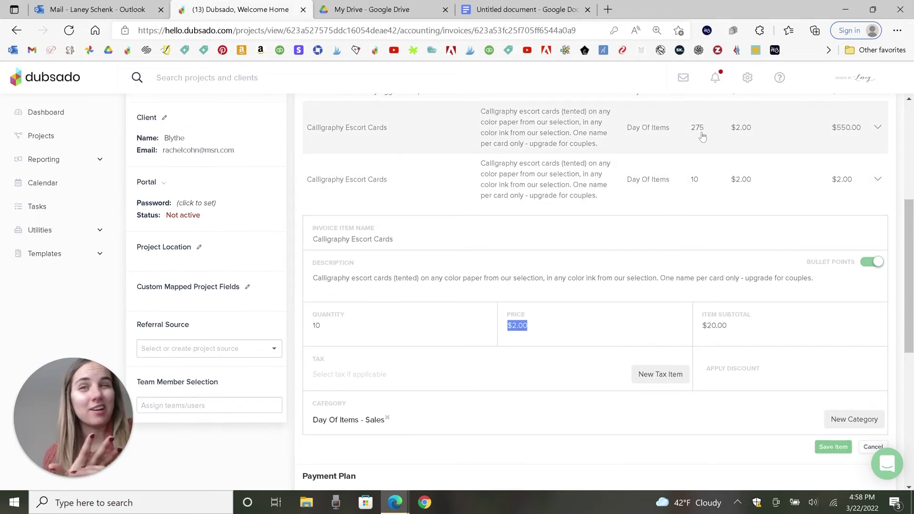
pyautogui.scroll(1, 702, 137)
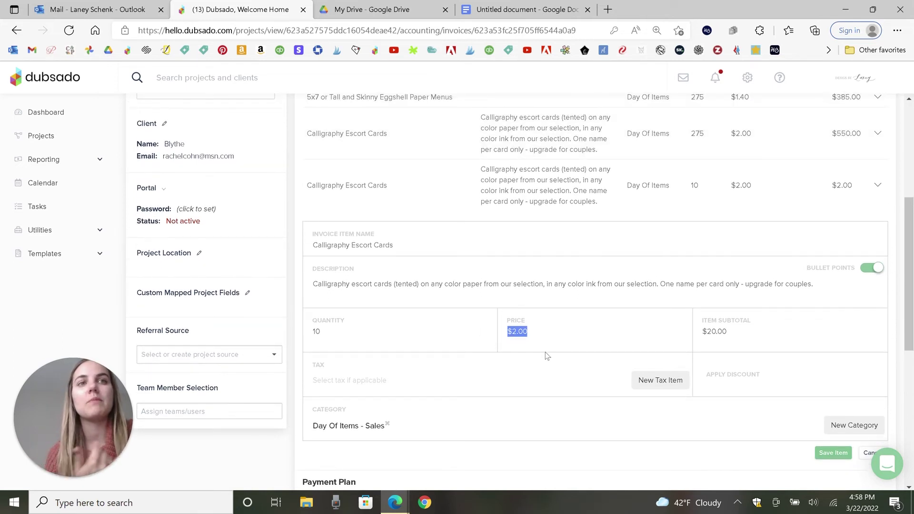
pyautogui.write('3')
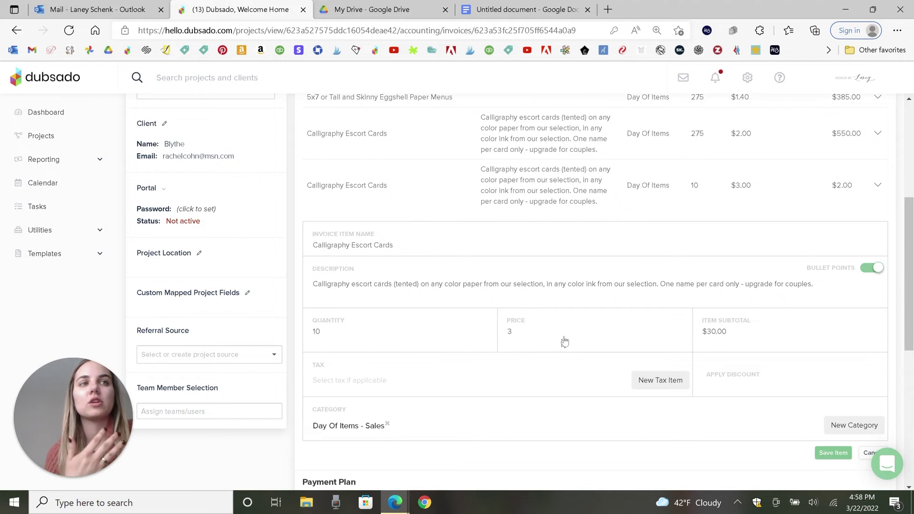
pyautogui.click(547, 303)
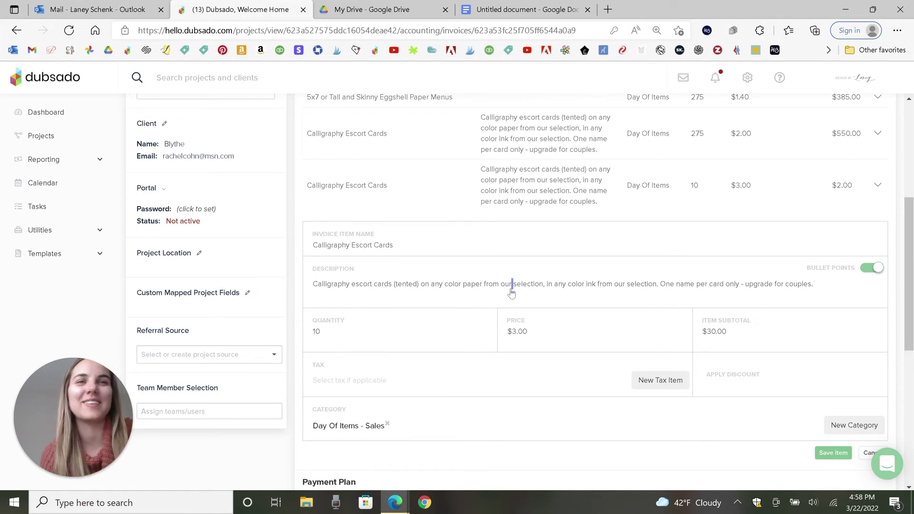
# Clear that line's description, rename it to Dessert Labels, and save it
pyautogui.hotkey('ctrl', 'a')
pyautogui.press('BackSpace')
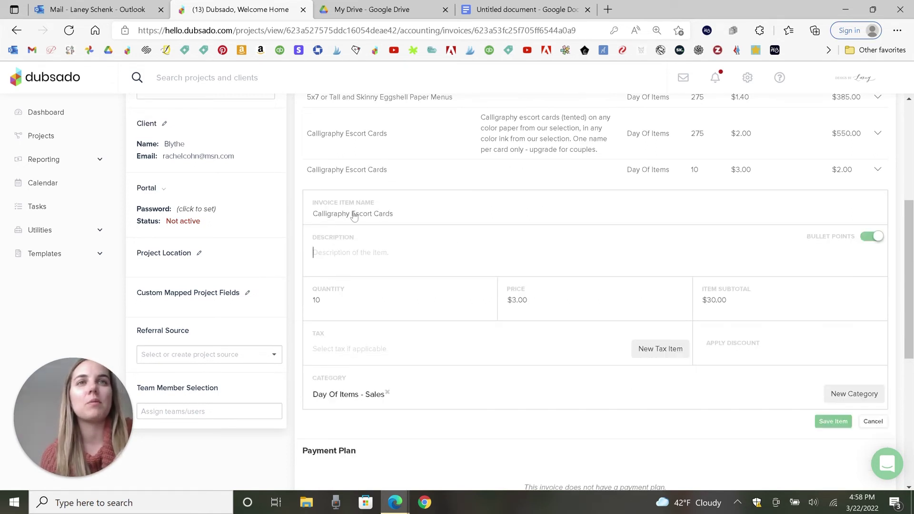
pyautogui.click(372, 214)
pyautogui.moveTo(372, 213); pyautogui.dragTo(244, 218)
pyautogui.write('Dessert')
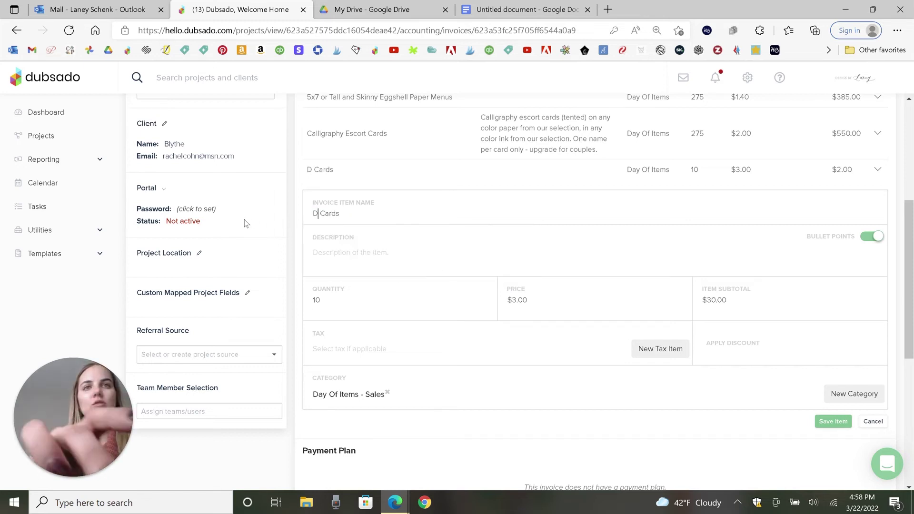
pyautogui.press('Delete')
pyautogui.press('Delete')
pyautogui.press('Delete')
pyautogui.press('Delete')
pyautogui.press('Delete')
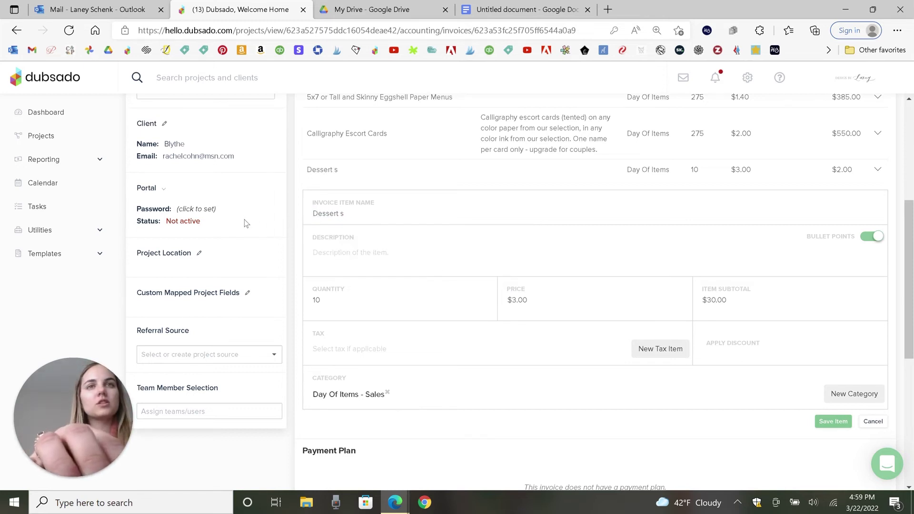
pyautogui.write('Labels')
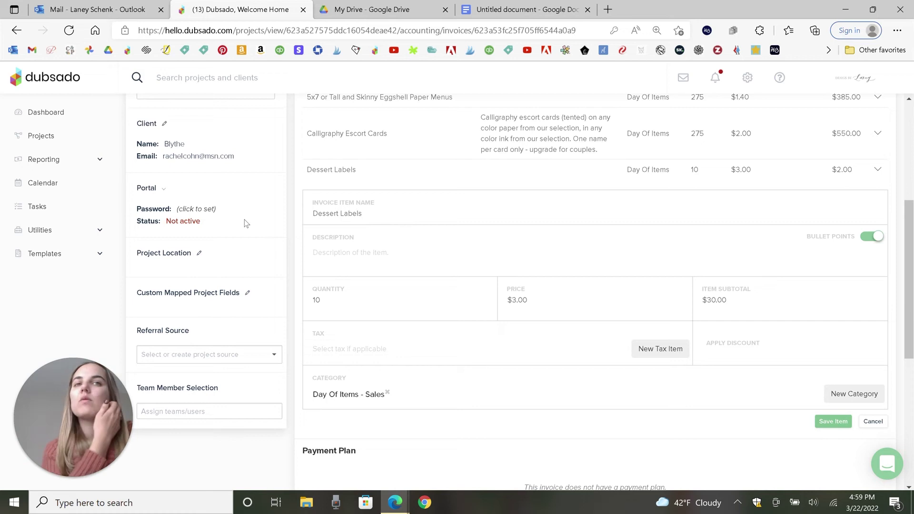
pyautogui.click(833, 425)
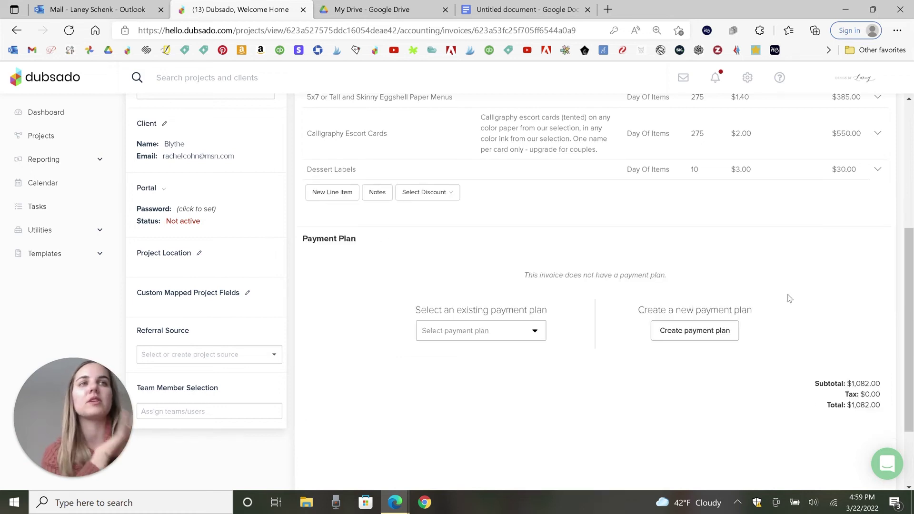
# Start a new invoice line item named Shipping (Comp'd TCA)
pyautogui.scroll(4, 524, 373)
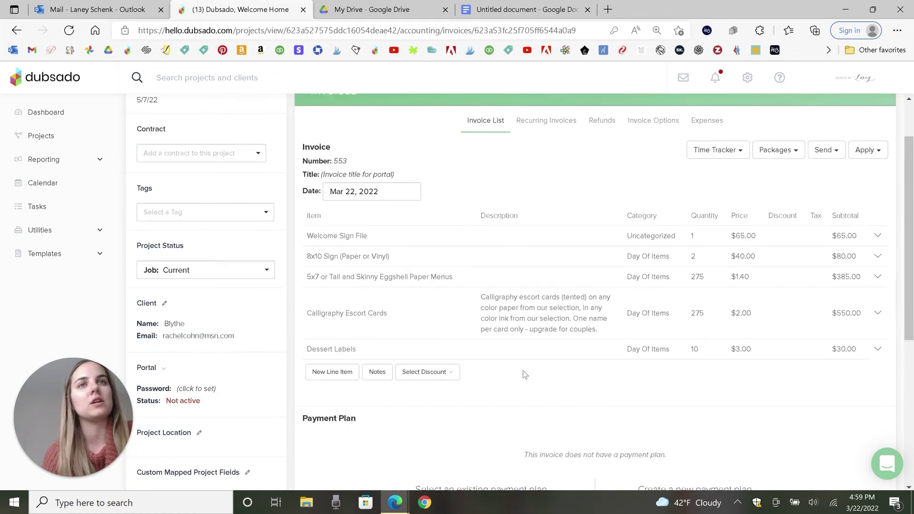
pyautogui.click(322, 375)
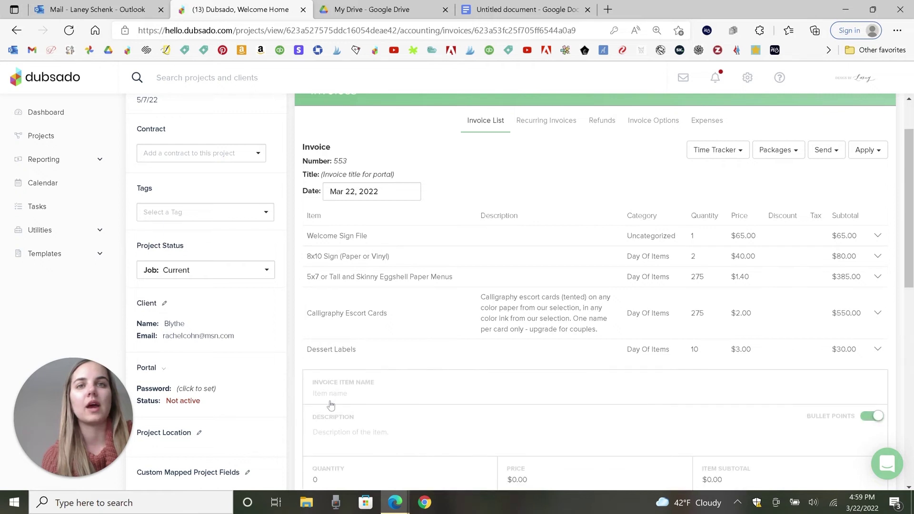
pyautogui.click(338, 397)
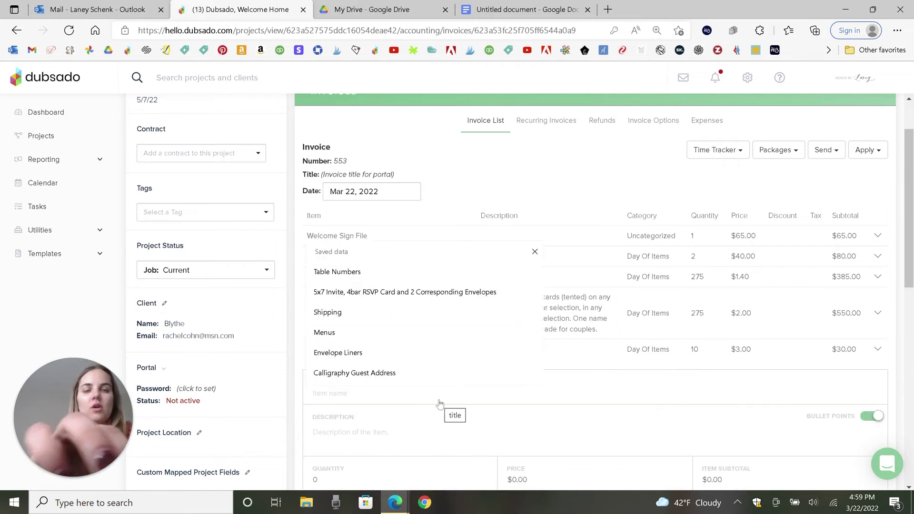
pyautogui.write('Shipping ')
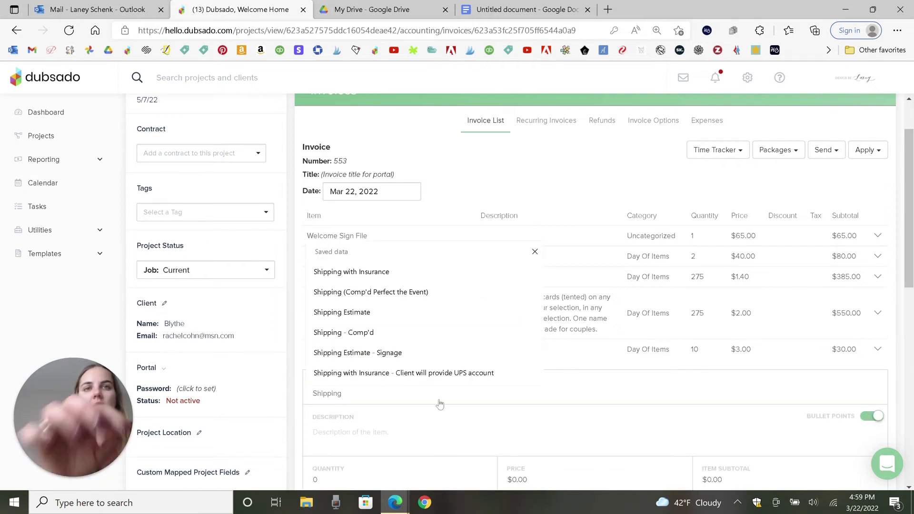
pyautogui.write('(co')
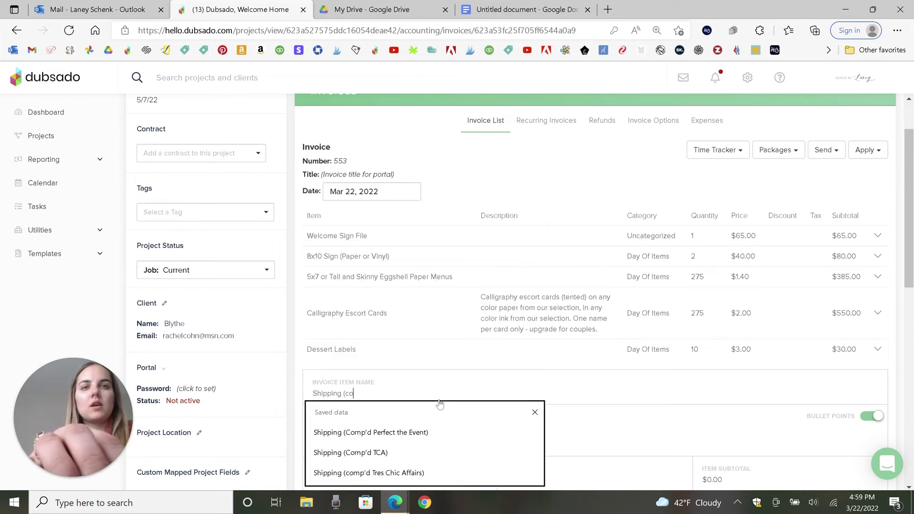
pyautogui.click(395, 453)
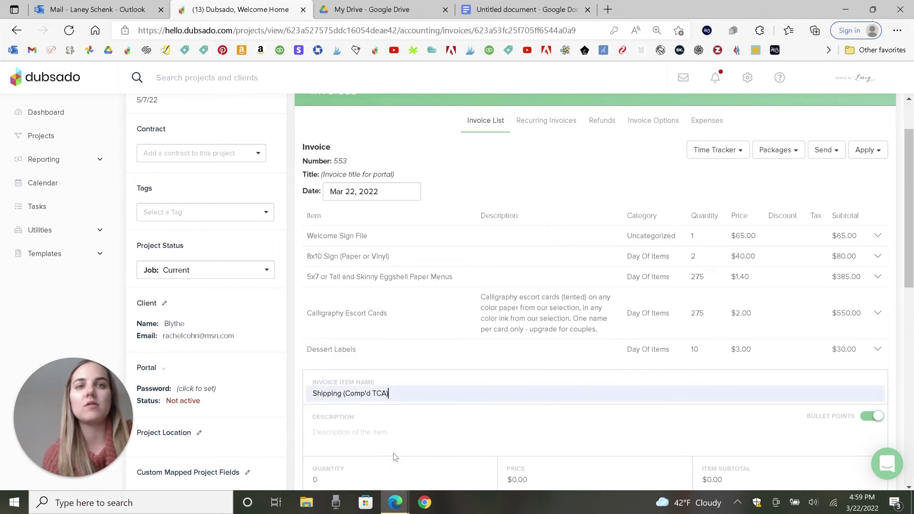
# Set the shipping line to quantity 0 at $18.00 and add it to the invoice
pyautogui.scroll(-3, 421, 427)
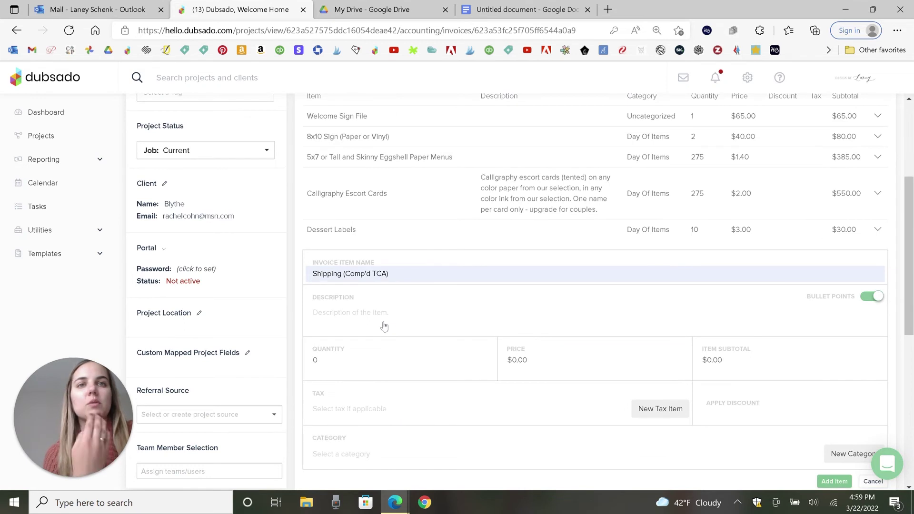
pyautogui.click(366, 364)
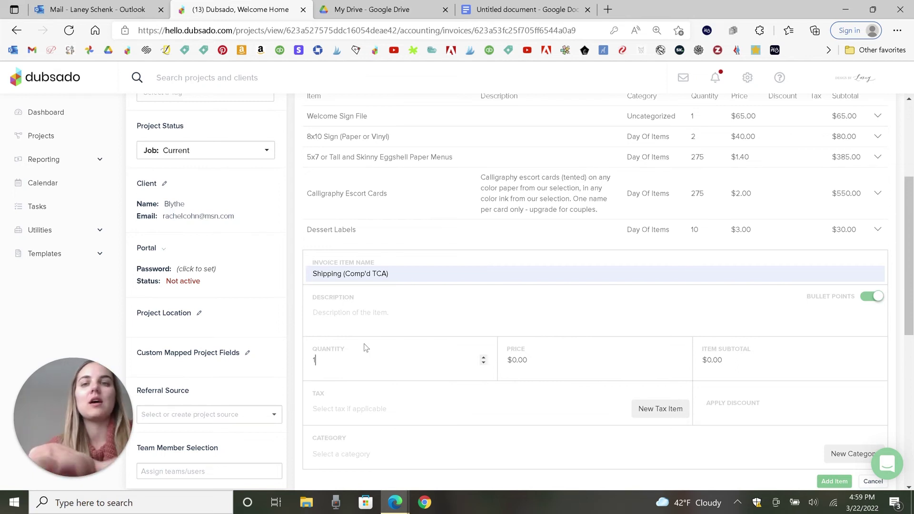
pyautogui.press('BackSpace')
pyautogui.write('0')
pyautogui.press('Tab')
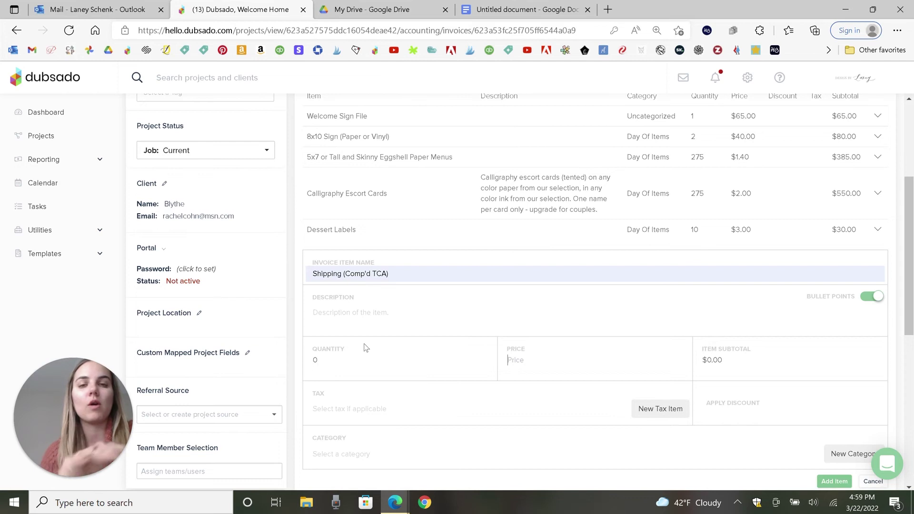
pyautogui.write('18')
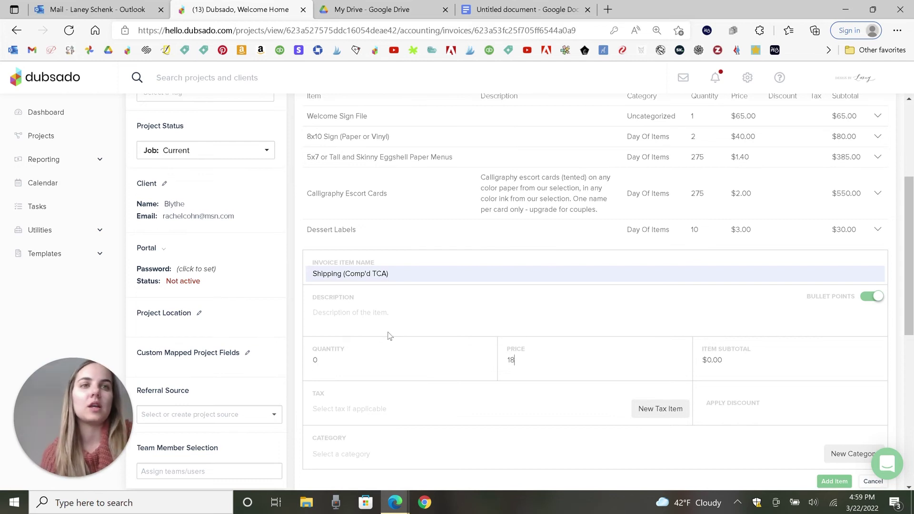
pyautogui.scroll(-3, 389, 336)
pyautogui.click(836, 362)
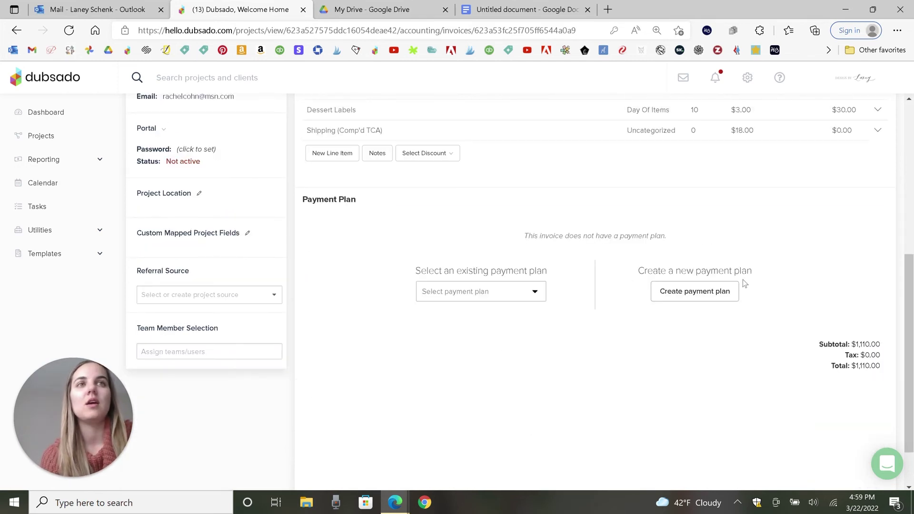
pyautogui.scroll(3, 691, 238)
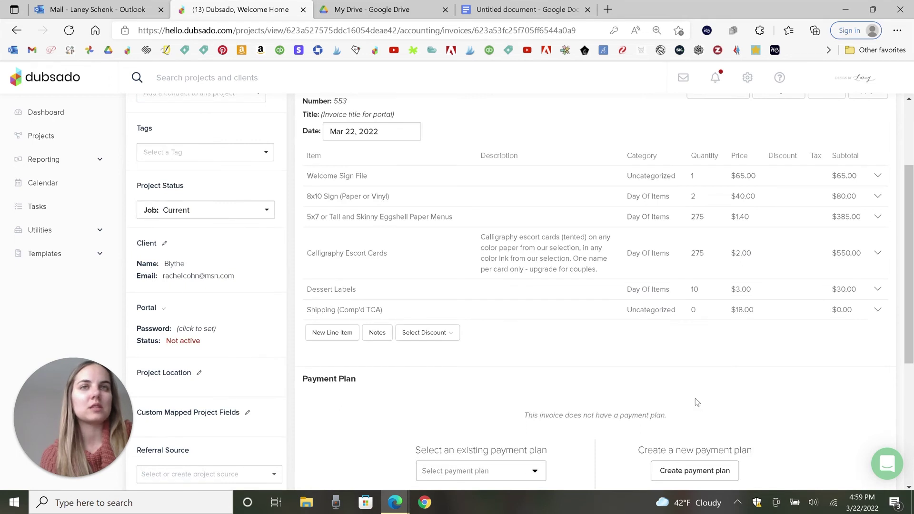
pyautogui.scroll(1, 699, 351)
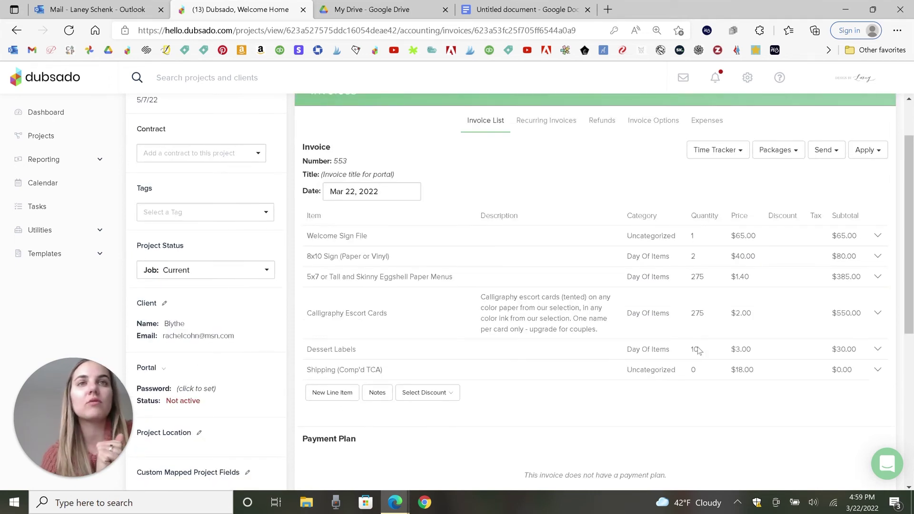
pyautogui.scroll(1, 698, 351)
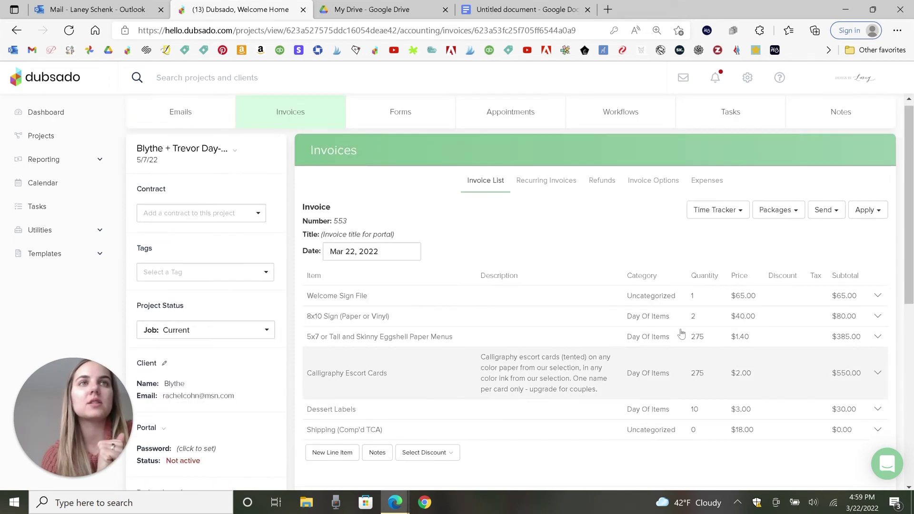
# Add the Day Of Proposal form template to the project's forms
pyautogui.click(417, 112)
pyautogui.click(448, 192)
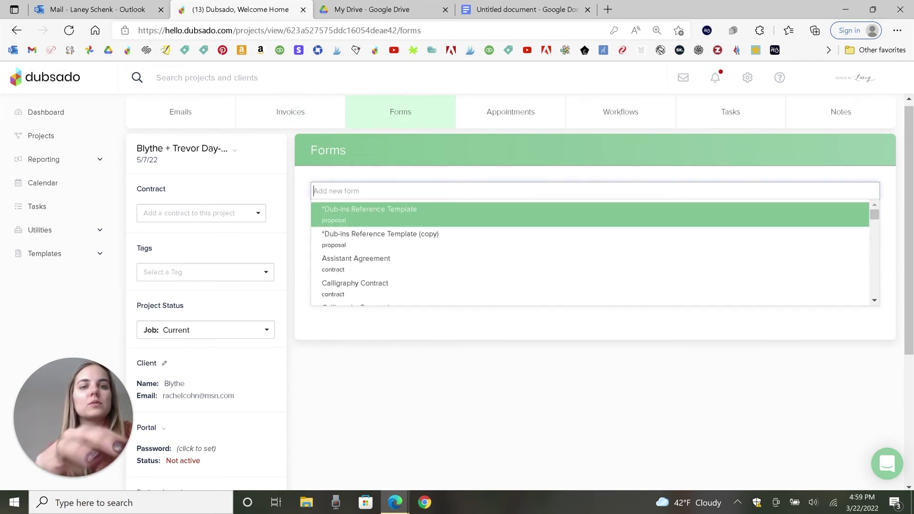
pyautogui.write('day-')
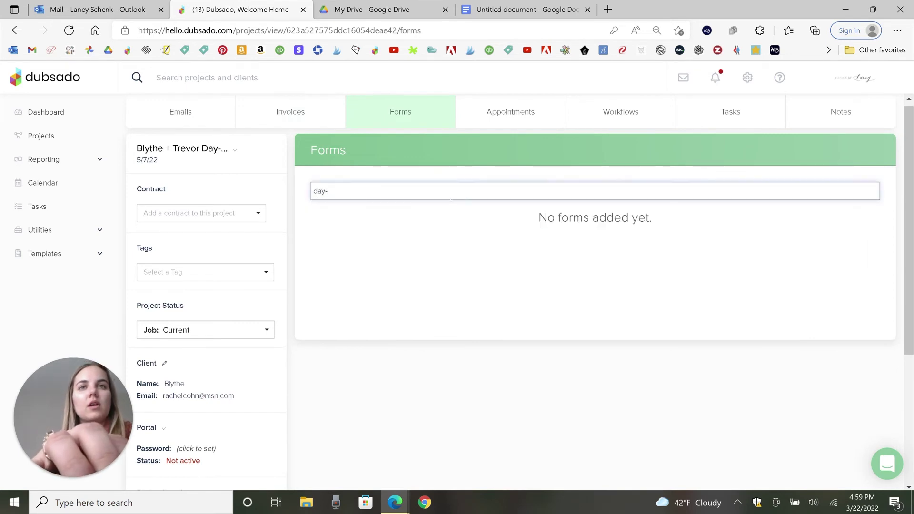
pyautogui.press('BackSpace')
pyautogui.write('of p')
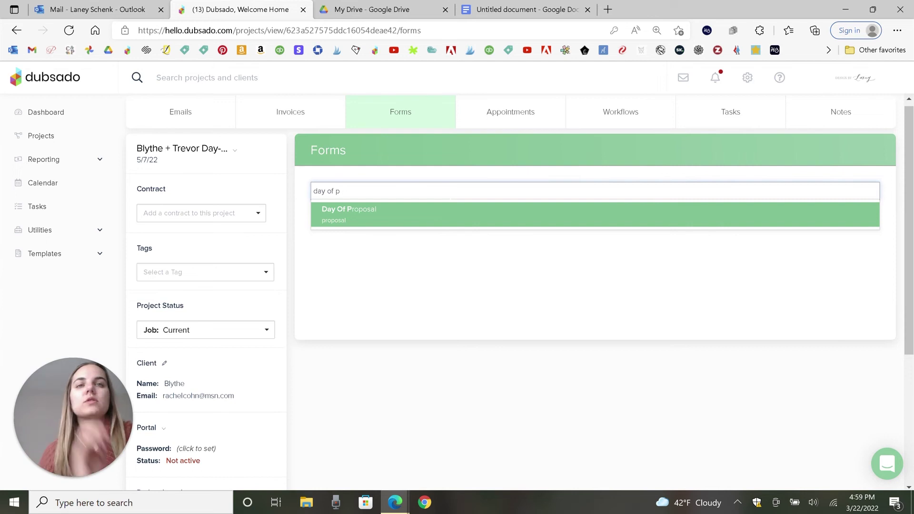
pyautogui.click(476, 214)
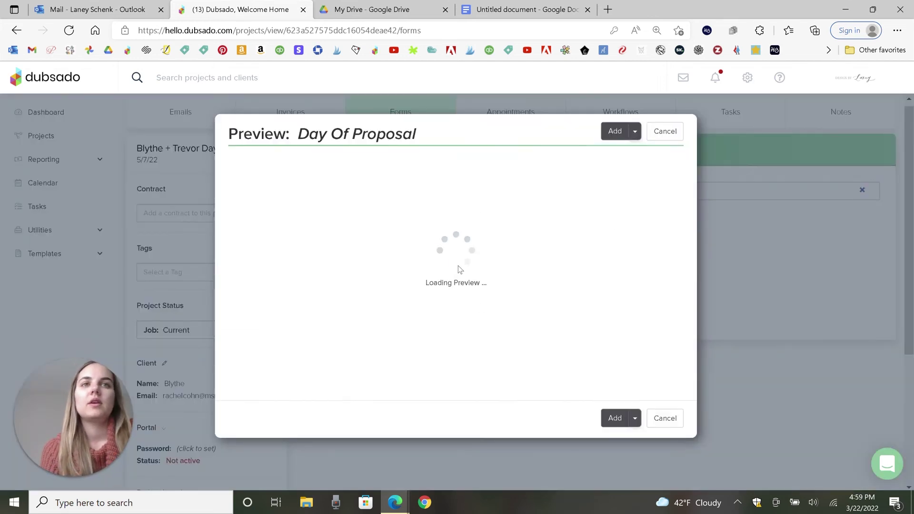
# Review and close the proposal preview, then reload the project page
pyautogui.scroll(-4, 537, 248)
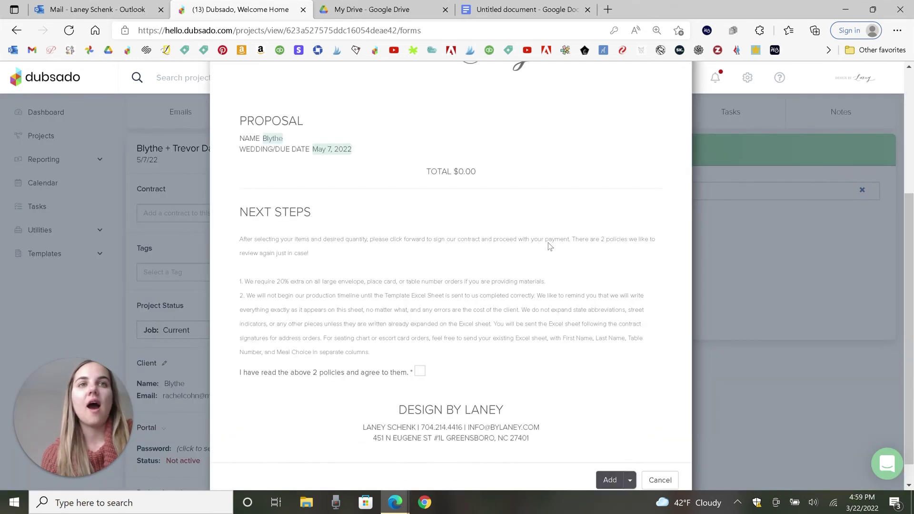
pyautogui.scroll(4, 547, 245)
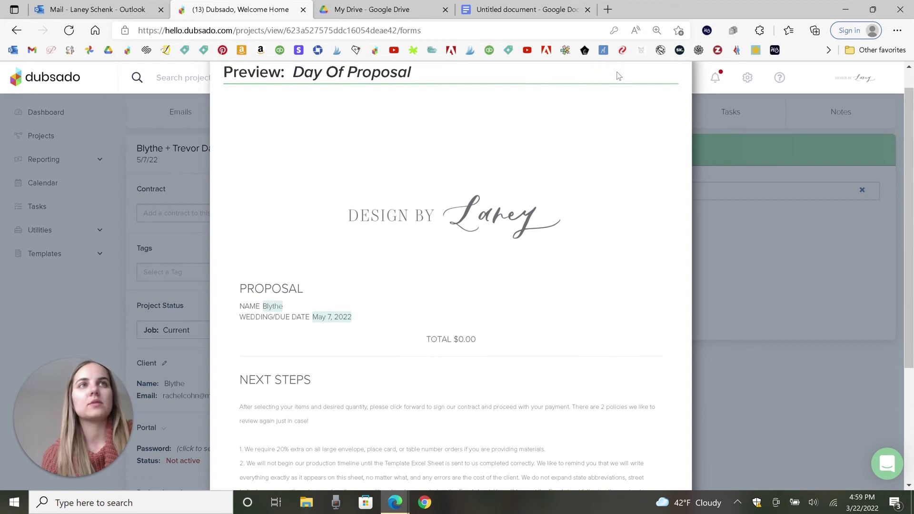
pyautogui.scroll(1, 612, 289)
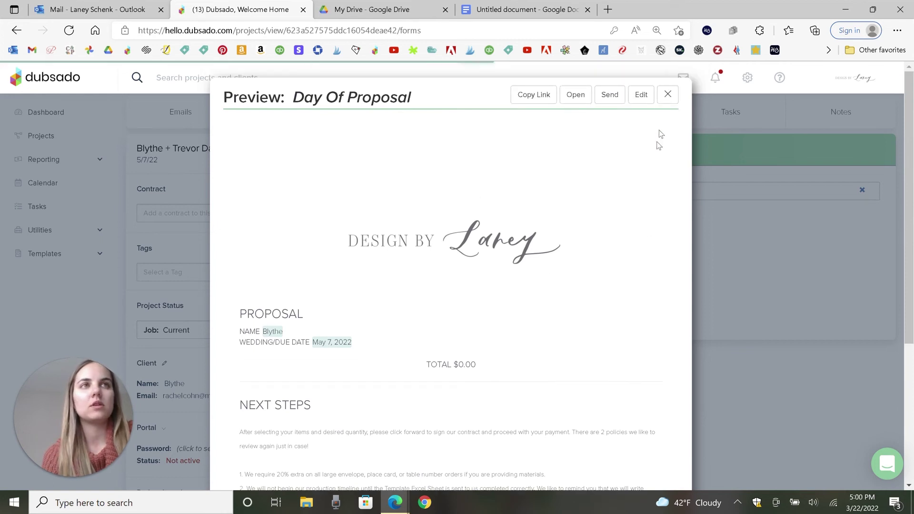
pyautogui.click(666, 95)
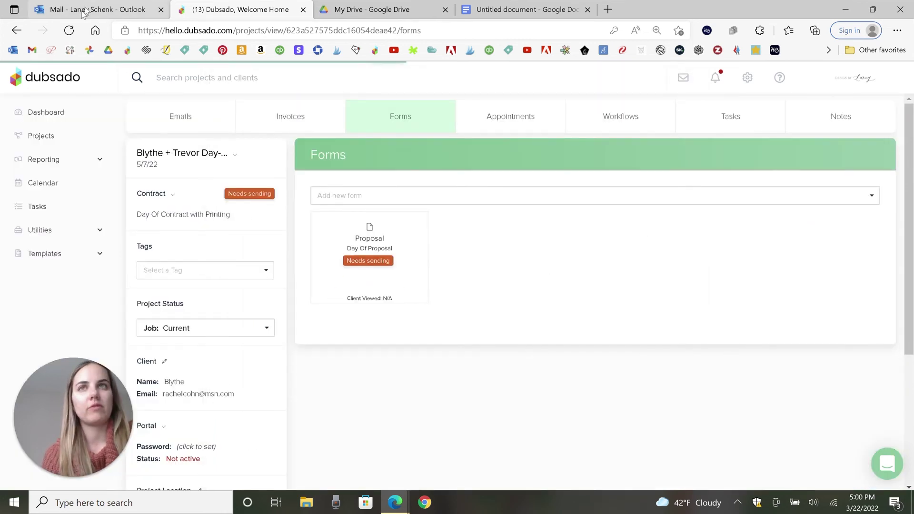
pyautogui.click(69, 30)
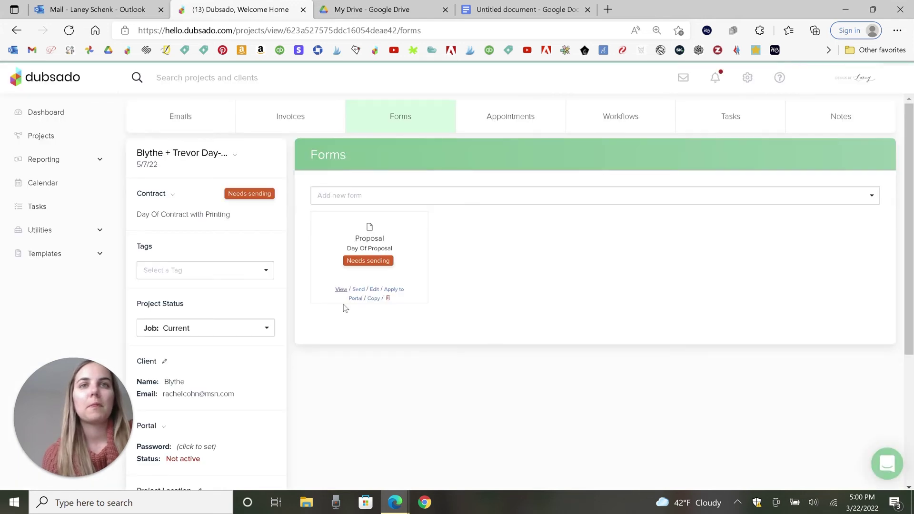
# Preview the Day Of Proposal and review its six invoice lines totalling $1,110.00
pyautogui.click(341, 289)
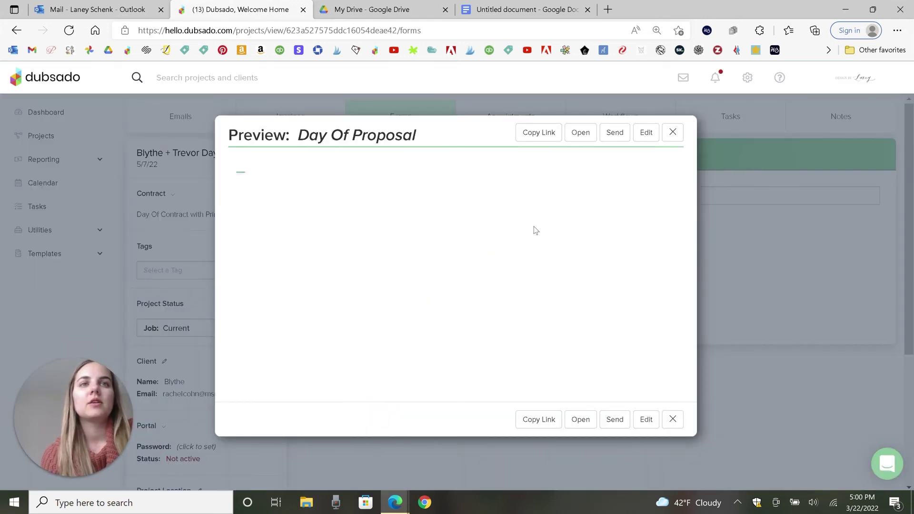
pyautogui.scroll(-3, 602, 202)
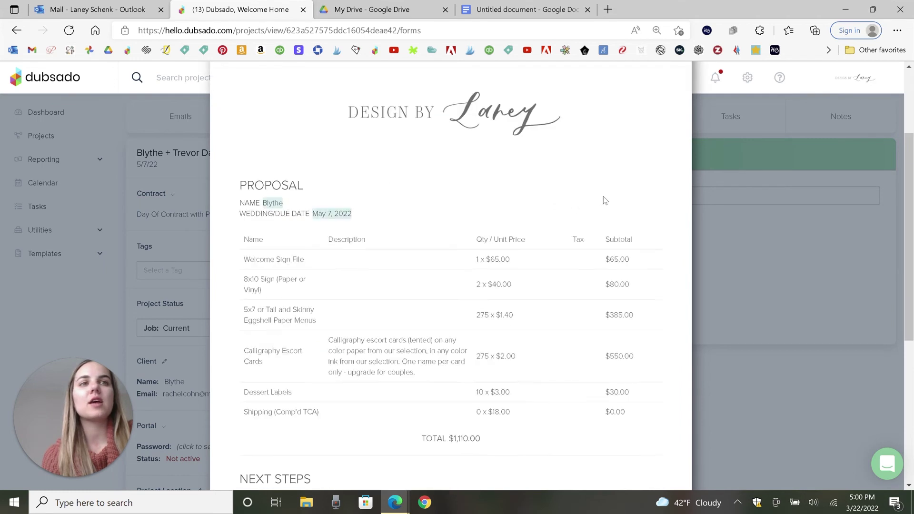
pyautogui.scroll(-1, 603, 200)
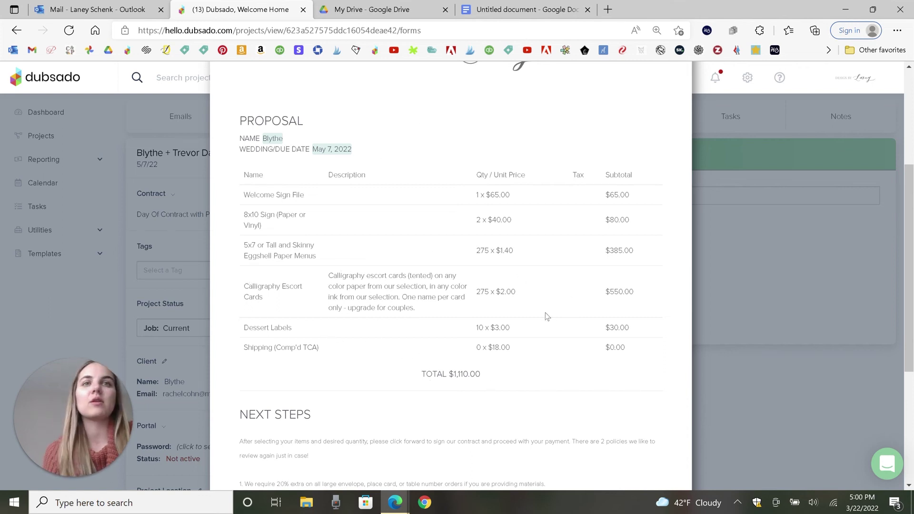
pyautogui.scroll(-3, 612, 265)
pyautogui.scroll(-2, 613, 267)
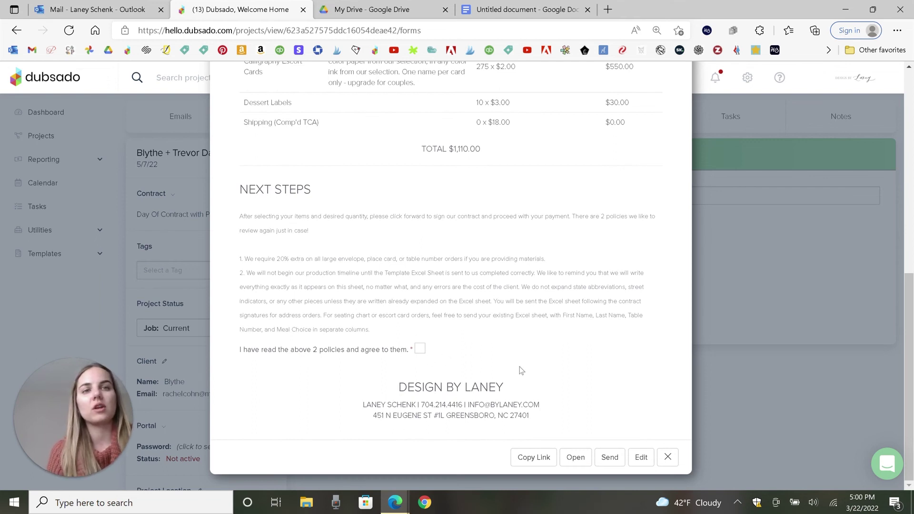
pyautogui.scroll(5, 584, 426)
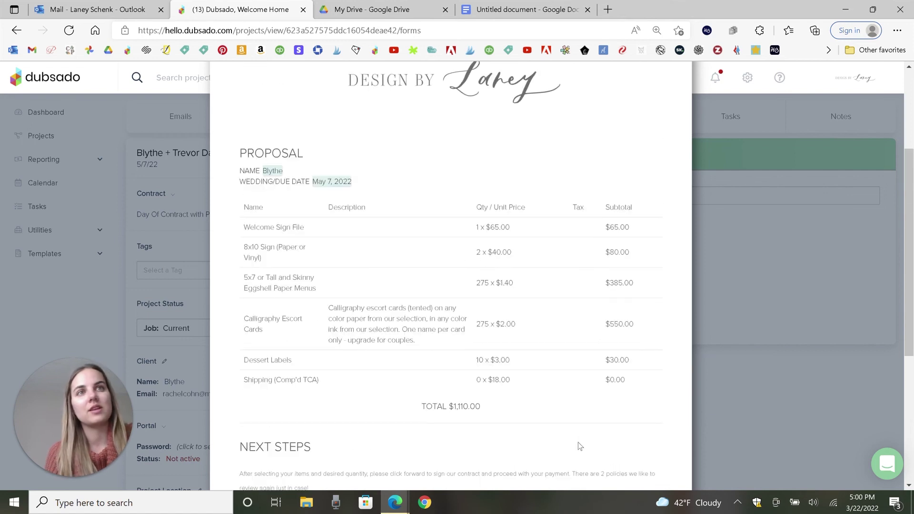
pyautogui.scroll(1, 577, 413)
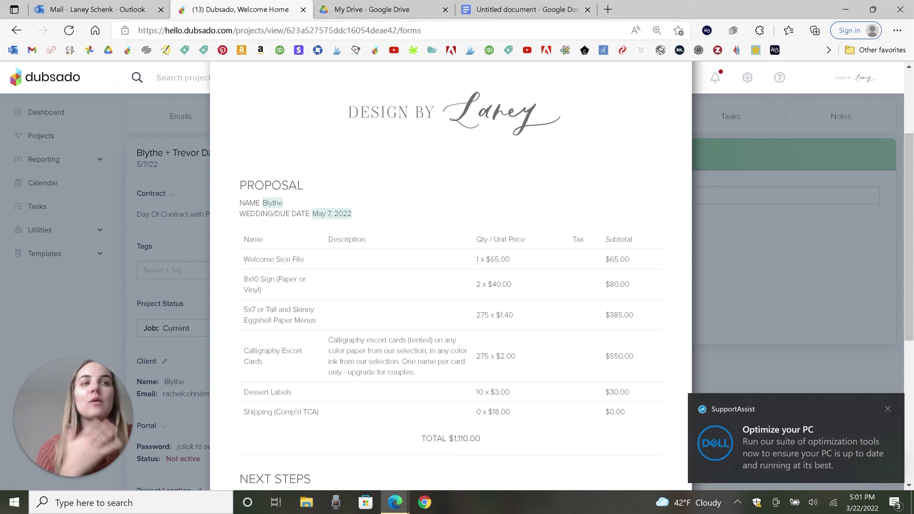
pyautogui.click(888, 408)
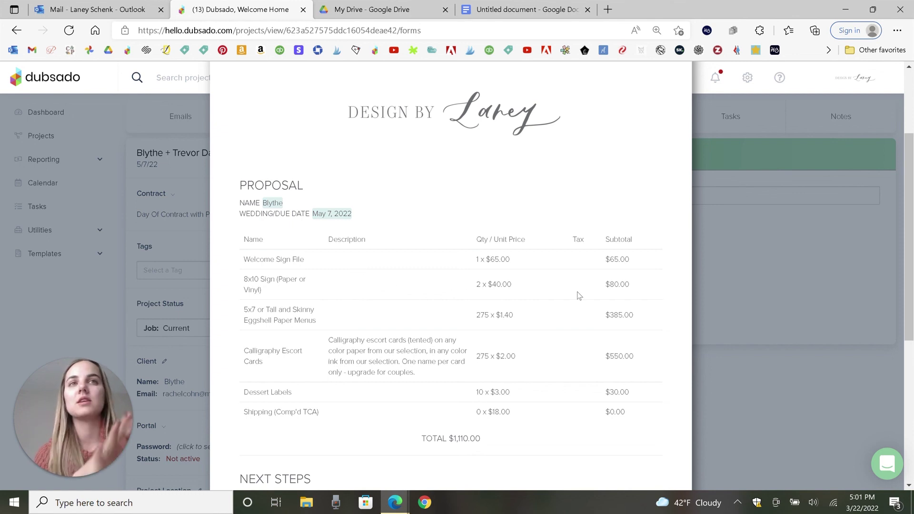
pyautogui.scroll(3, 630, 294)
pyautogui.scroll(-1, 632, 295)
pyautogui.scroll(-3, 630, 292)
pyautogui.scroll(4, 631, 292)
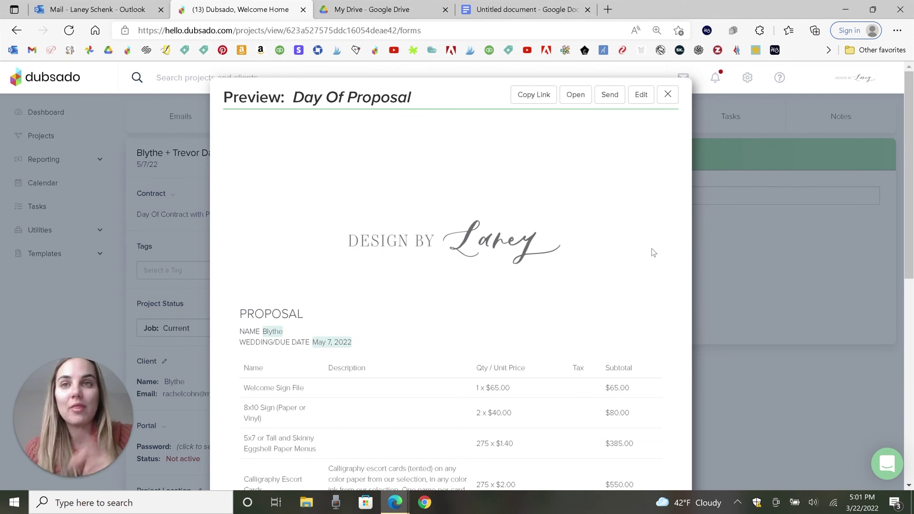
pyautogui.scroll(-9, 653, 252)
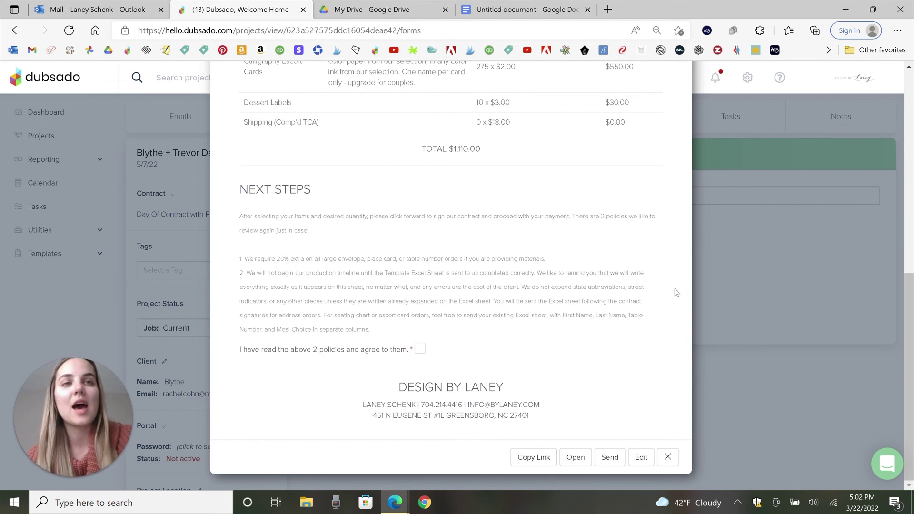
pyautogui.scroll(7, 675, 288)
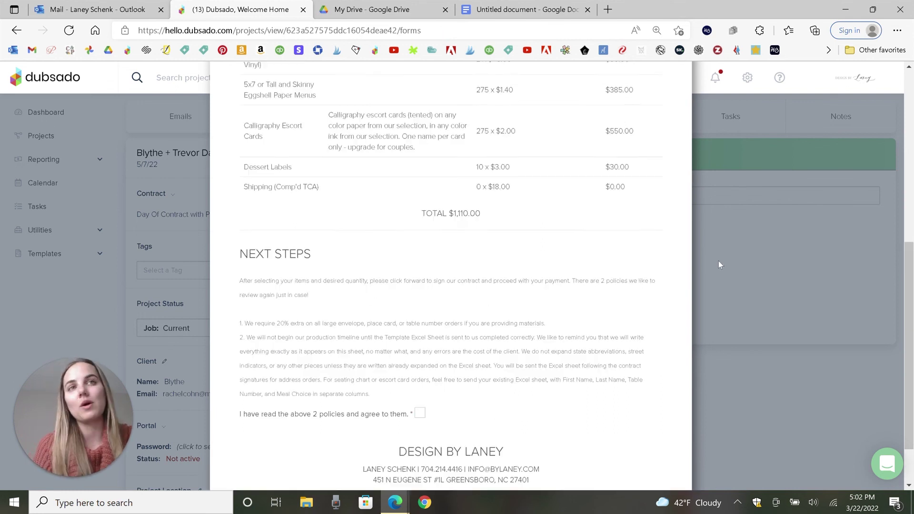